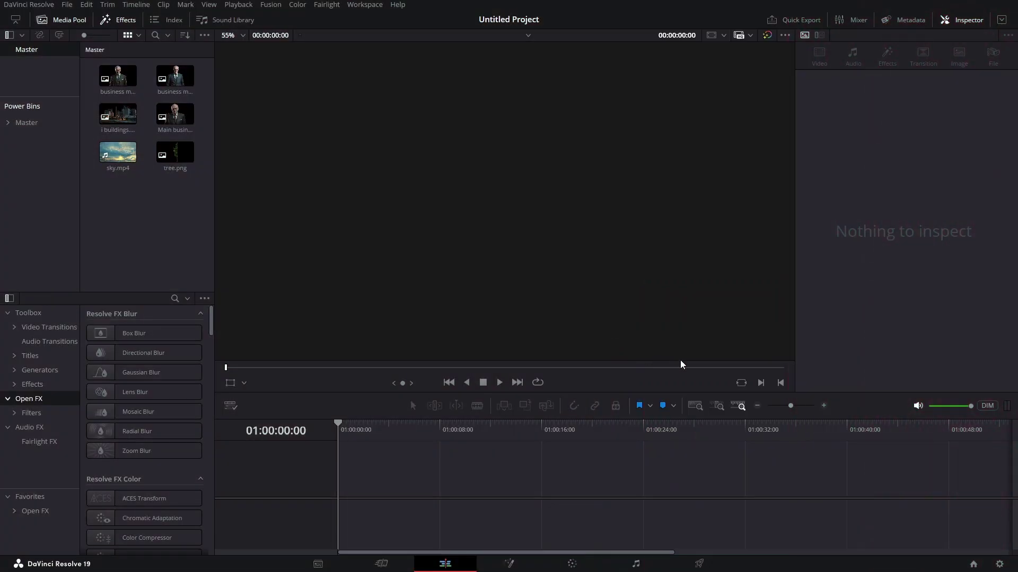
Set the project's timeline frame rate to 30 frames per second and save the project settings
{"action": "left_click", "coordinate": [1000, 565]}
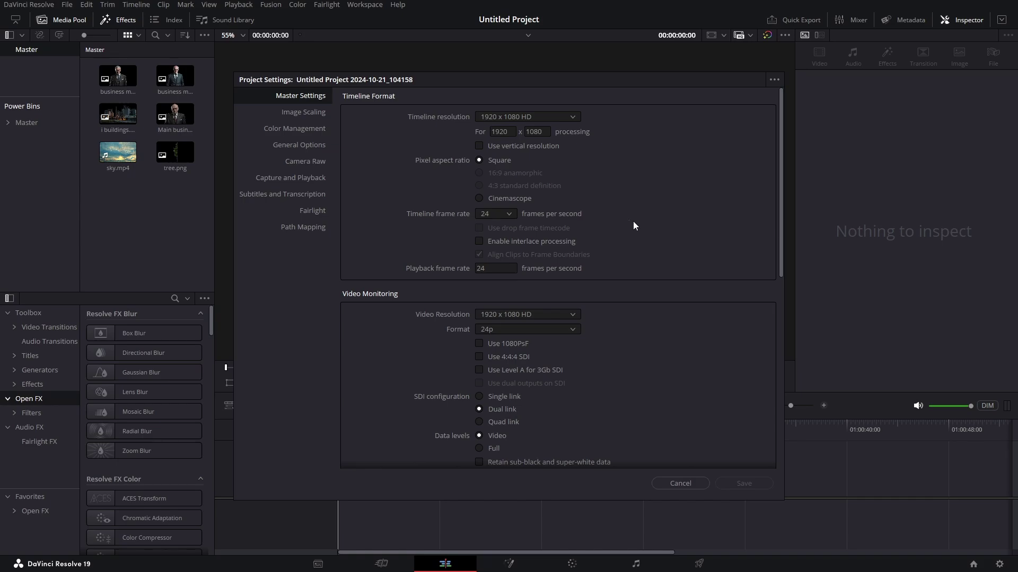
{"action": "left_click", "coordinate": [500, 215]}
{"action": "left_click", "coordinate": [490, 274]}
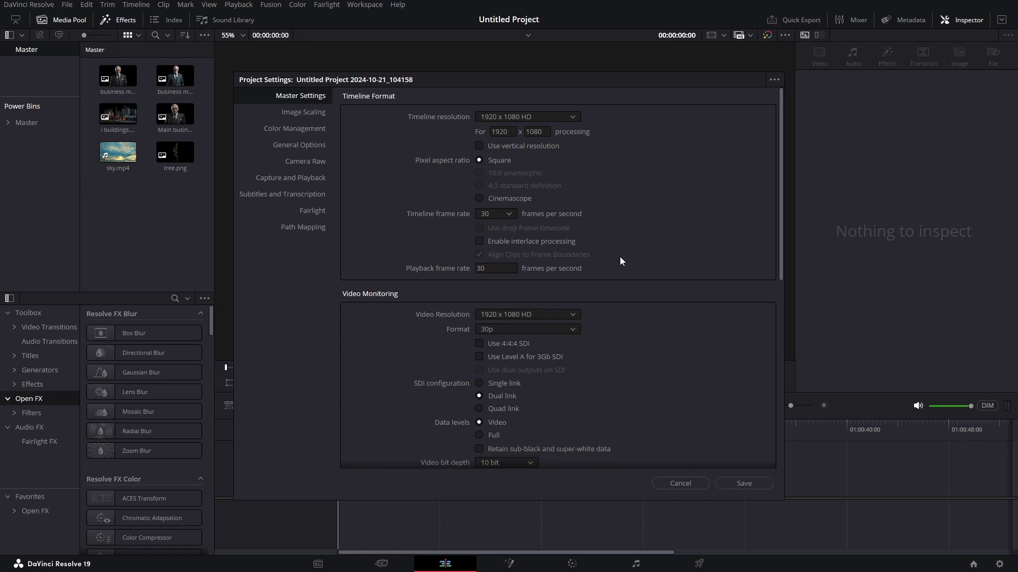
{"action": "left_click", "coordinate": [742, 483]}
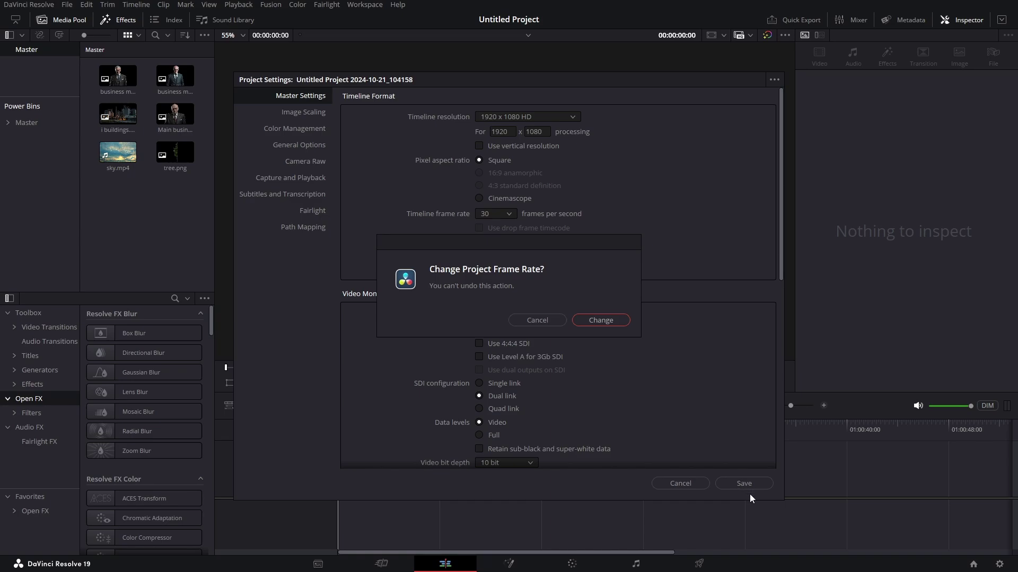
{"action": "left_click", "coordinate": [603, 318]}
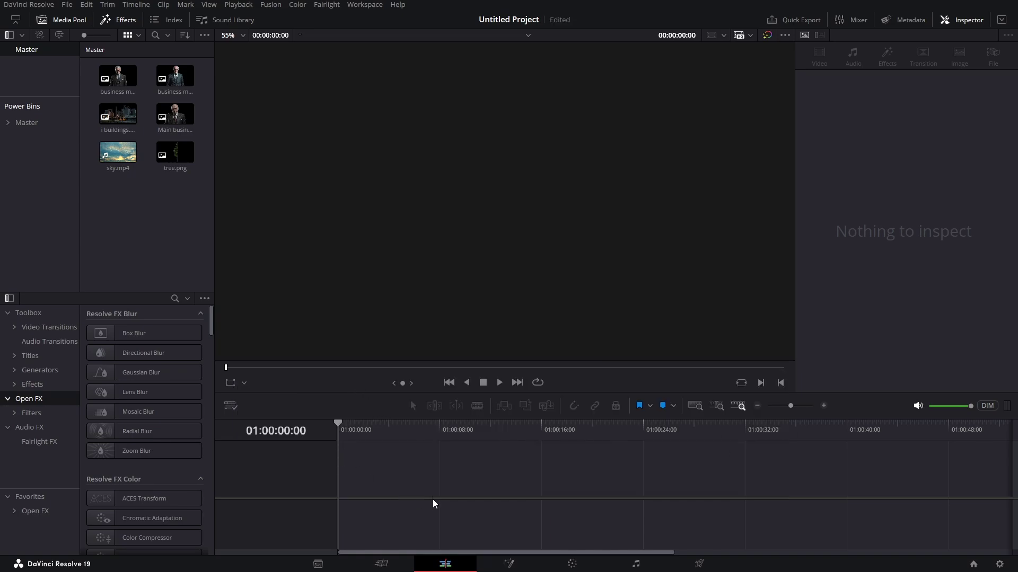
Place a Fusion Composition at the start of the empty timeline and open it on the Fusion page
{"action": "left_click", "coordinate": [32, 384]}
{"action": "left_click_drag", "start_coordinate": [149, 354], "coordinate": [354, 496]}
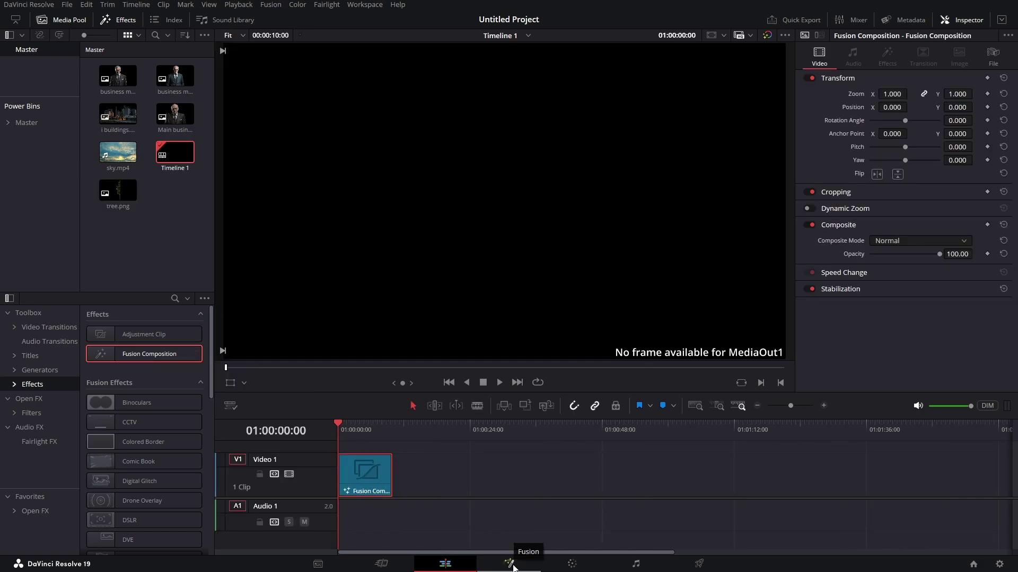
{"action": "left_click", "coordinate": [510, 564]}
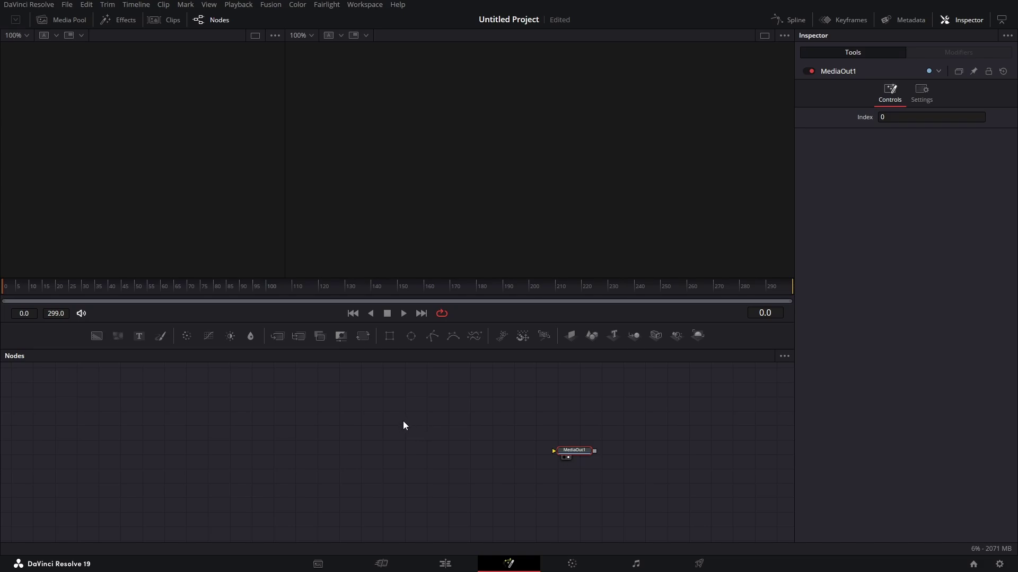
Add sky.mp4 from the media pool to the node graph and rename its node to sky
{"action": "left_click", "coordinate": [70, 21]}
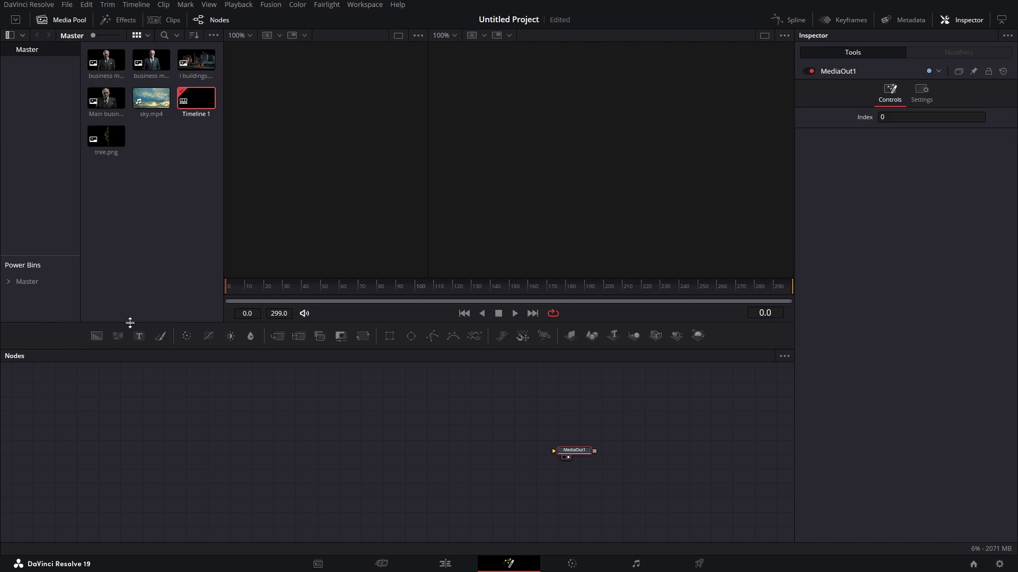
{"action": "left_click", "coordinate": [130, 96]}
{"action": "left_click_drag", "start_coordinate": [130, 96], "coordinate": [144, 464]}
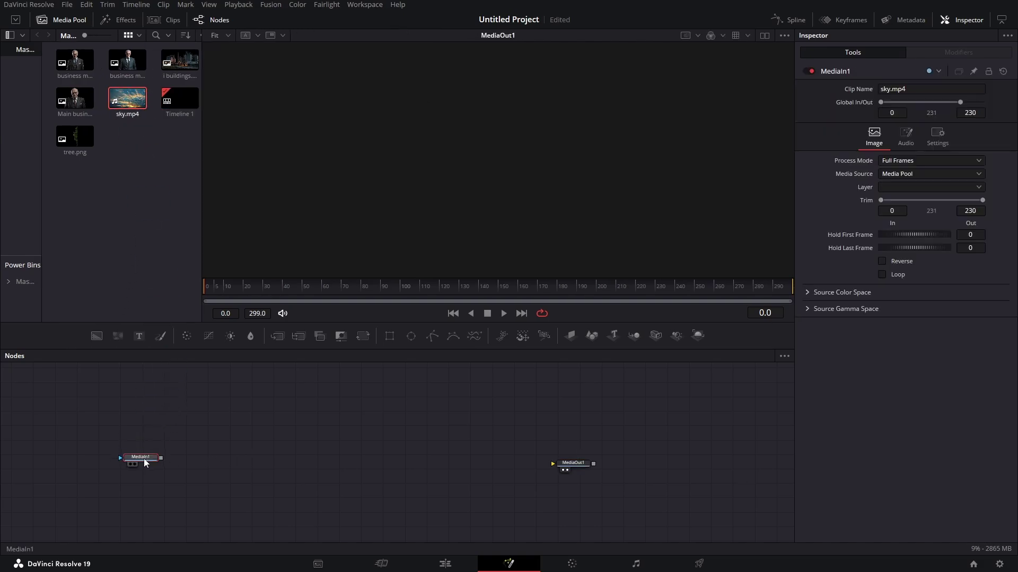
{"action": "key", "text": "F2"}
{"action": "type", "text": "sky"}
{"action": "key", "text": "Return"}
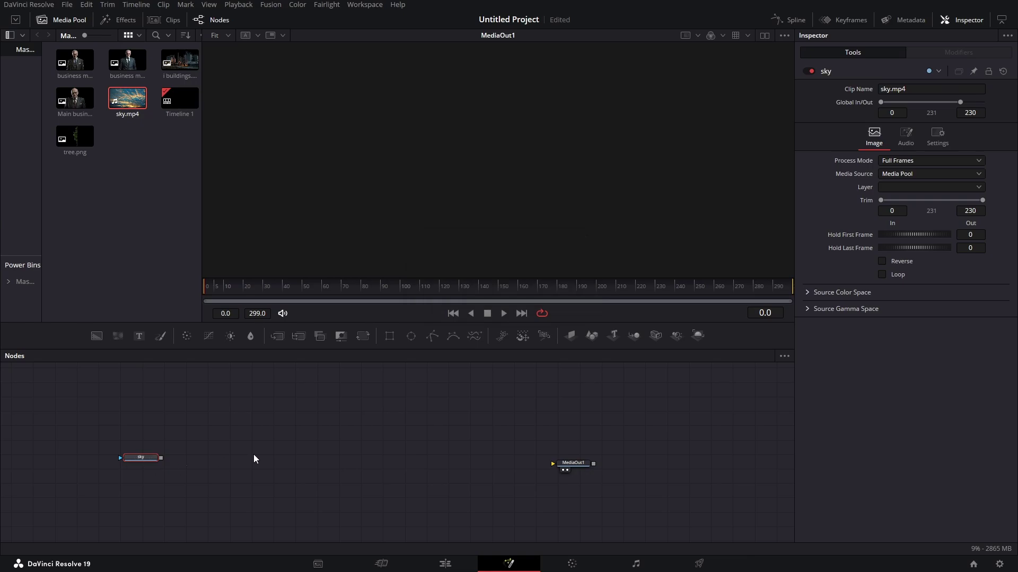
Build a 3D chain from the sky node with Image Plane 3D, Merge 3D, Camera 3D and Renderer 3D, ending in MediaOut1
{"action": "left_click", "coordinate": [571, 335]}
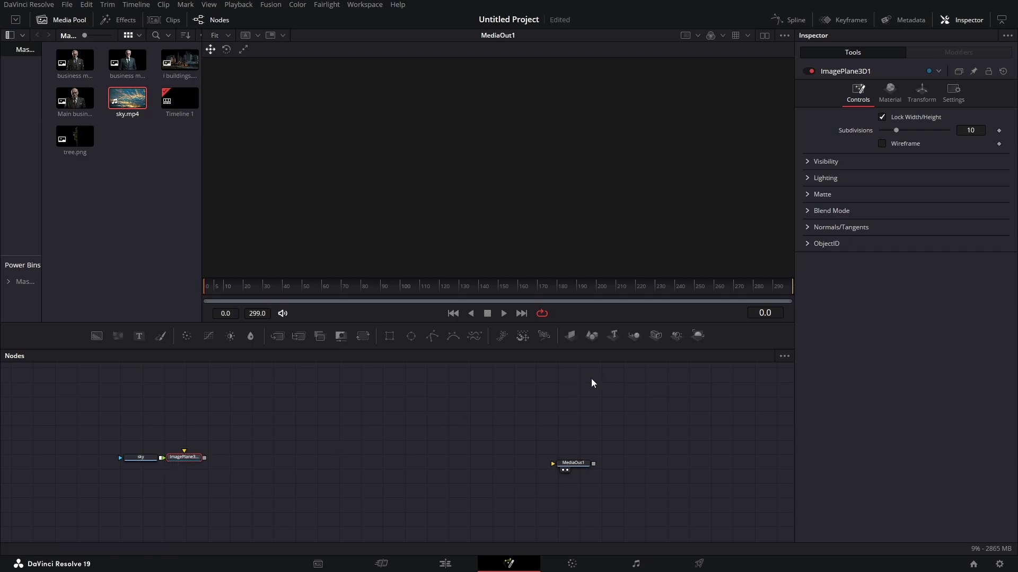
{"action": "left_click", "coordinate": [635, 337]}
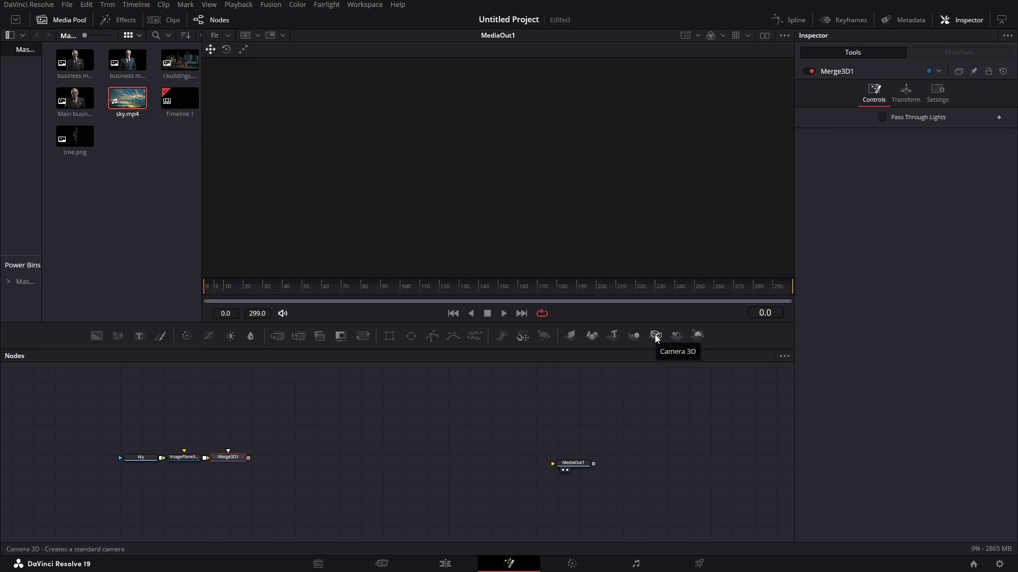
{"action": "left_click", "coordinate": [655, 336]}
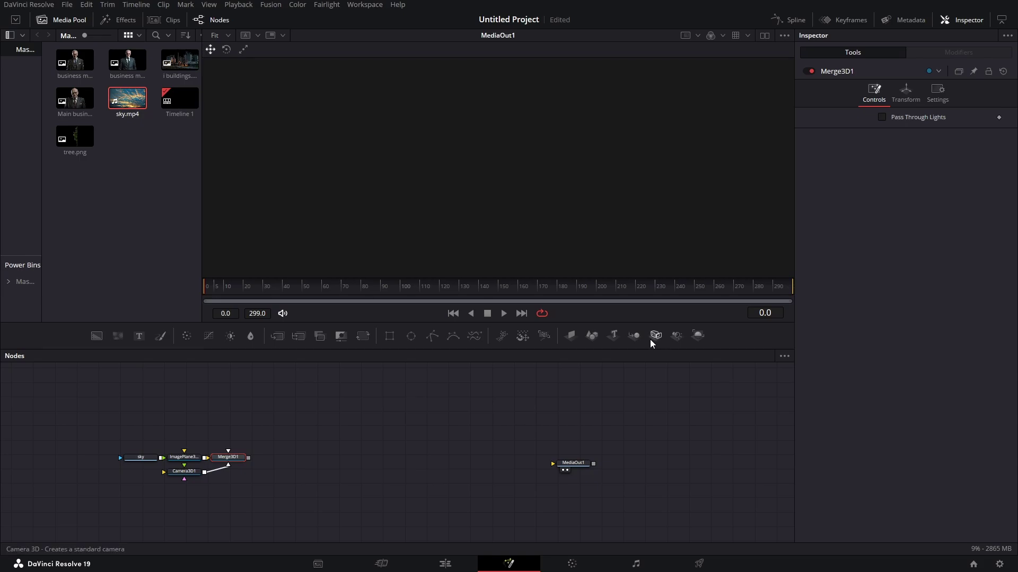
{"action": "left_click", "coordinate": [700, 337]}
{"action": "left_click_drag", "start_coordinate": [292, 458], "coordinate": [561, 461]}
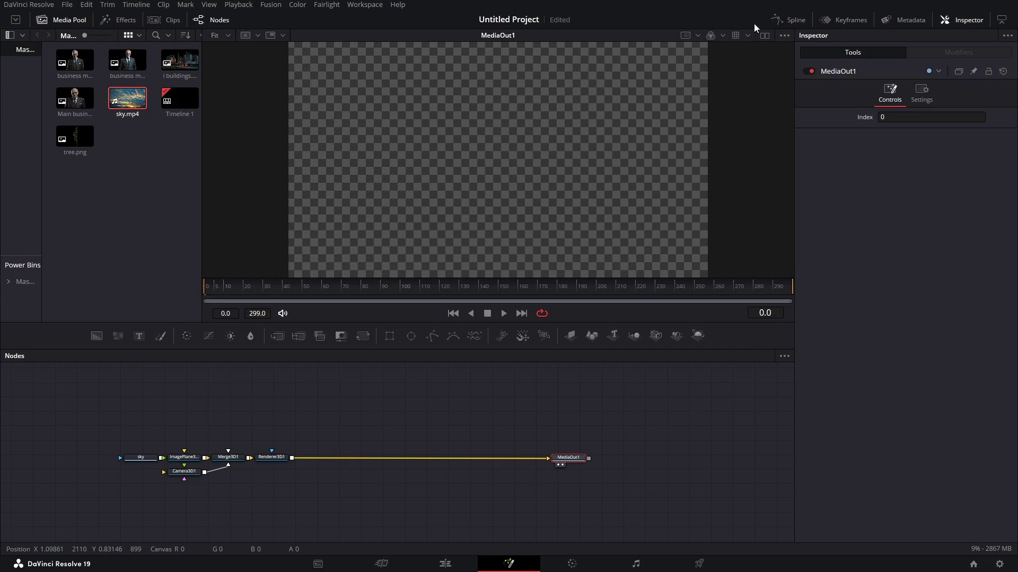
Switch to the dual viewer layout and load the Merge3D1 node into the first viewer, beside MediaOut1
{"action": "left_click", "coordinate": [765, 36]}
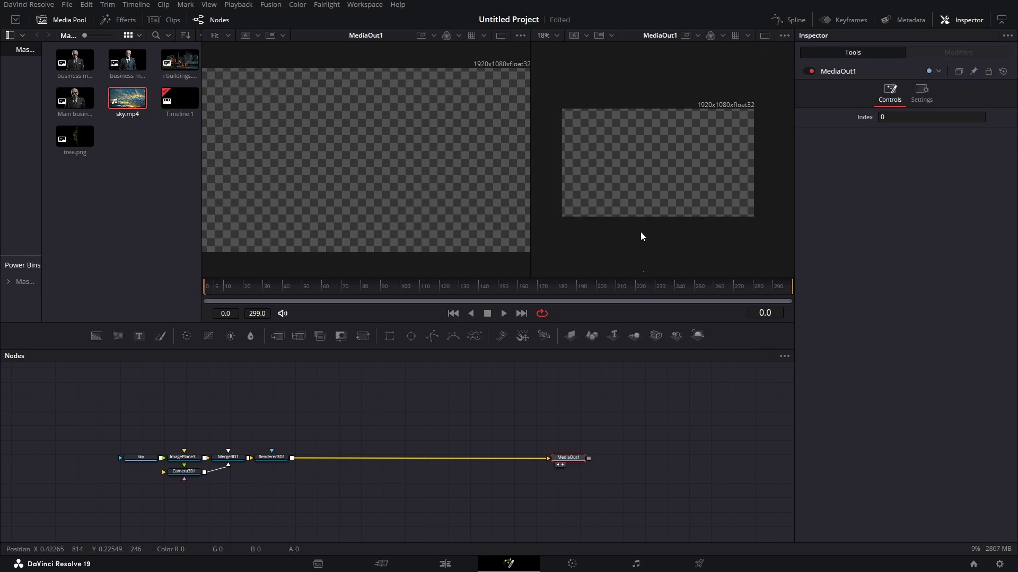
{"action": "left_click", "coordinate": [229, 458]}
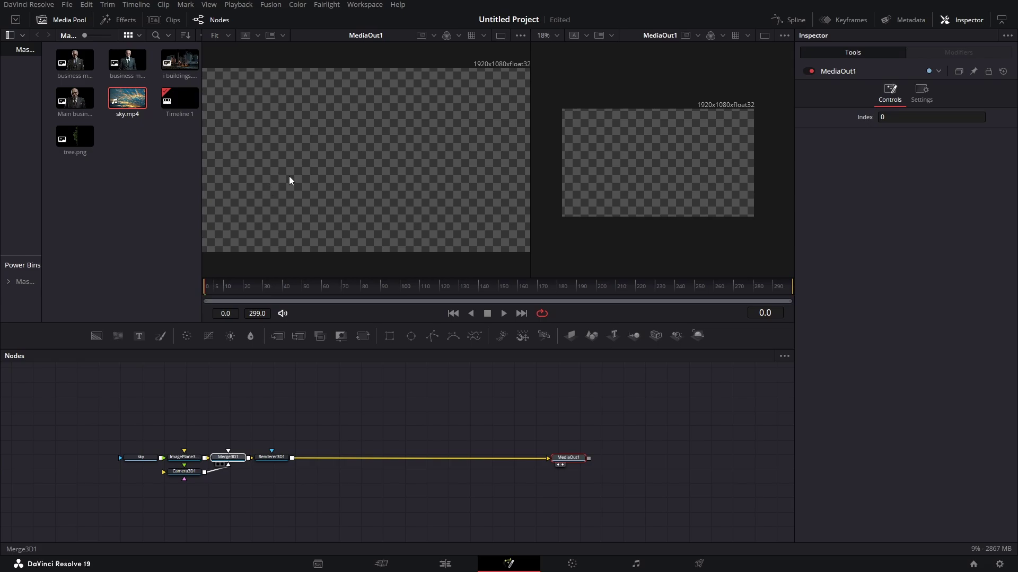
{"action": "left_click_drag", "start_coordinate": [228, 457], "coordinate": [261, 377]}
{"action": "key", "text": "ctrl+z"}
{"action": "left_click_drag", "start_coordinate": [230, 460], "coordinate": [229, 462]}
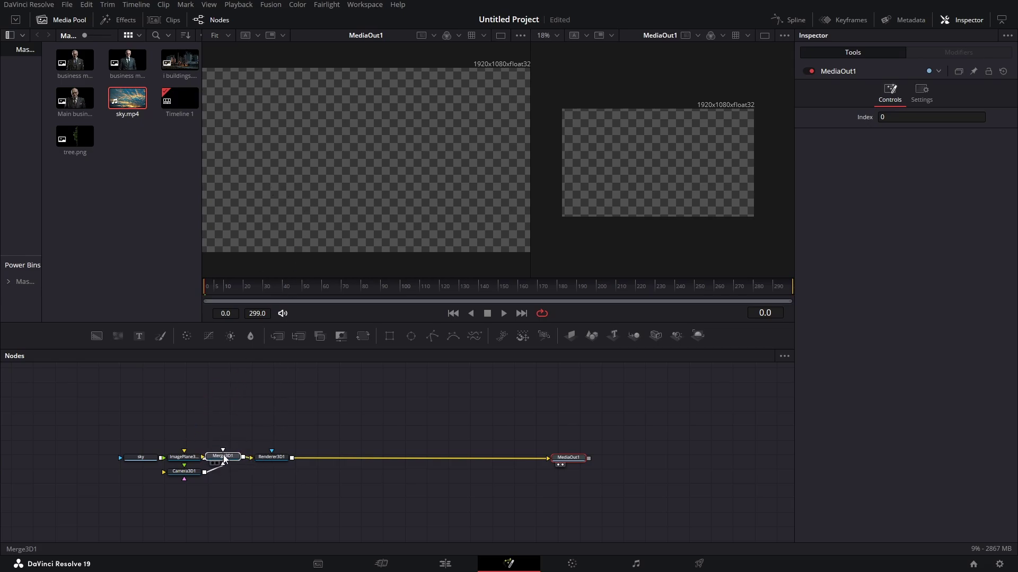
{"action": "left_click", "coordinate": [230, 460]}
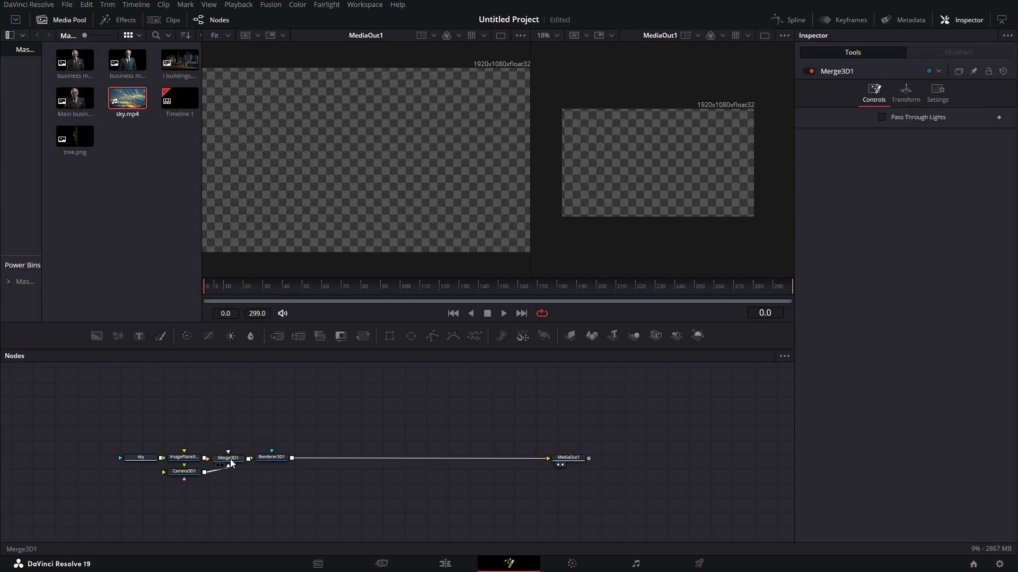
{"action": "key", "text": "1"}
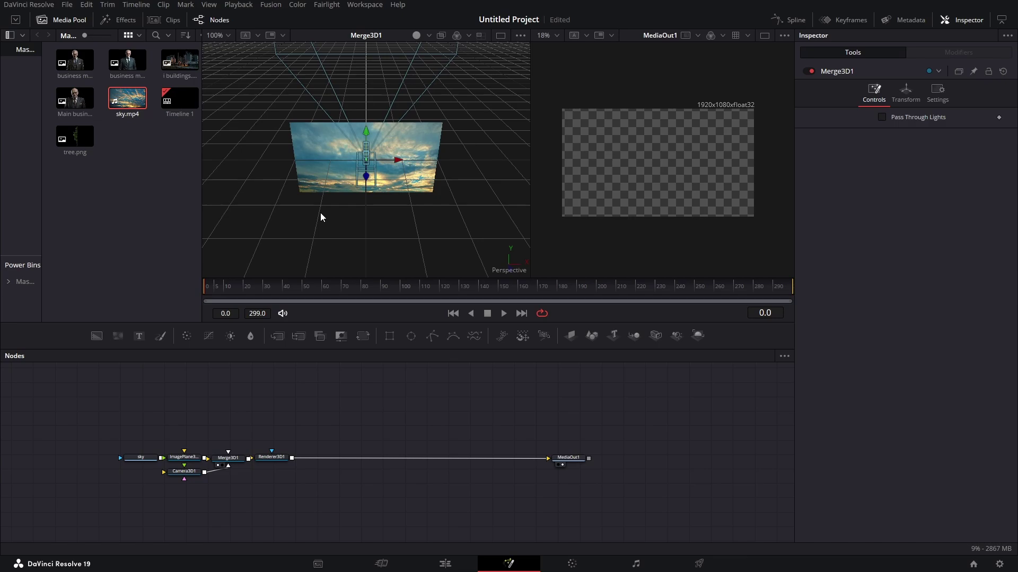
Pull the 3D camera back from the sky image plane until the whole plane fits inside the rendered frame
{"action": "left_click_drag", "start_coordinate": [320, 216], "coordinate": [440, 235]}
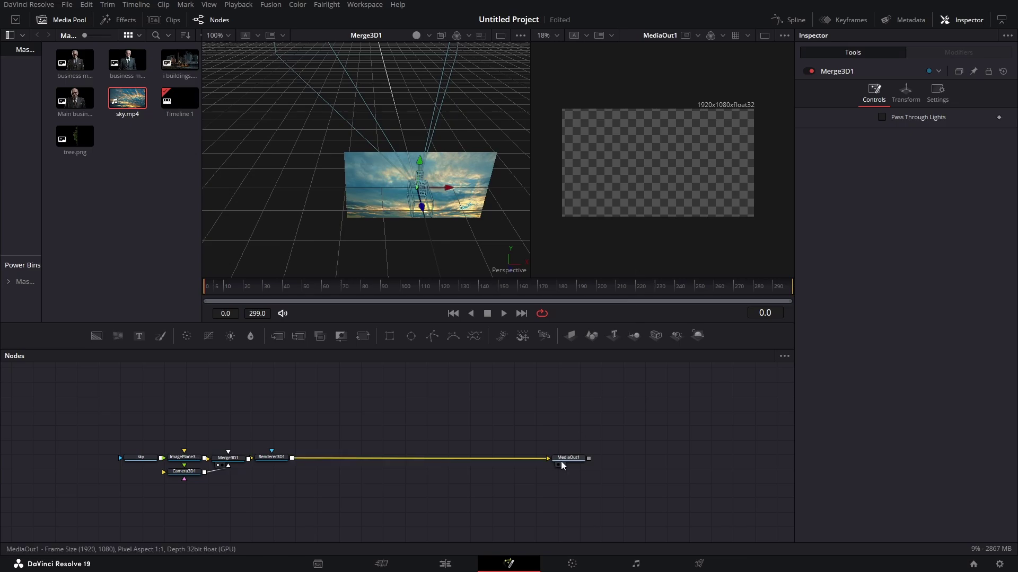
{"action": "left_click_drag", "start_coordinate": [459, 221], "coordinate": [275, 220]}
{"action": "left_click_drag", "start_coordinate": [369, 236], "coordinate": [1, 307]}
{"action": "scroll", "coordinate": [361, 220], "scroll_direction": "down", "scroll_amount": 5}
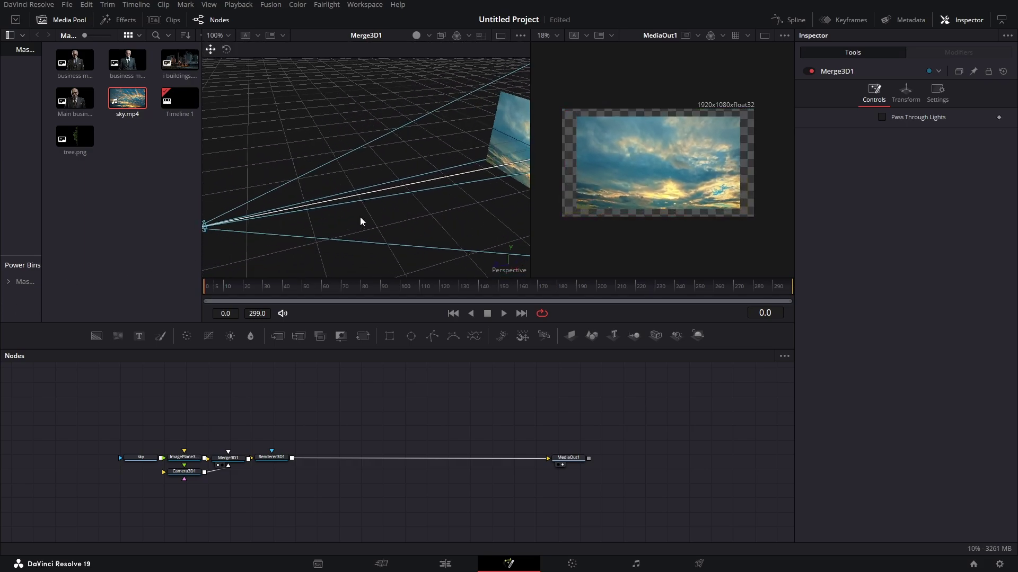
{"action": "left_click_drag", "start_coordinate": [364, 230], "coordinate": [420, 226]}
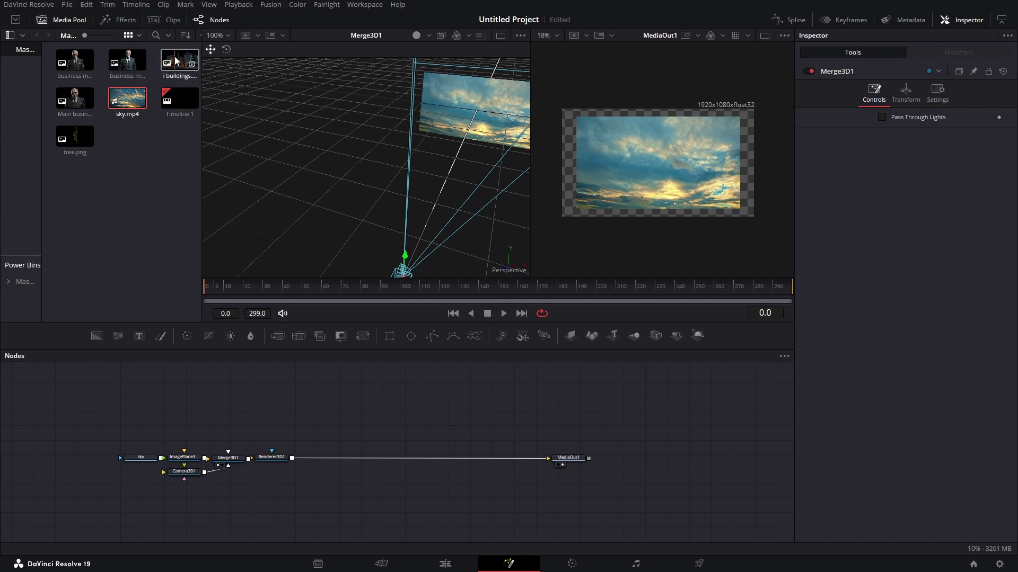
Add i buildings.png as a node named buildings and feed it through a new Image Plane 3D into Merge3D1
{"action": "left_click_drag", "start_coordinate": [176, 60], "coordinate": [165, 419]}
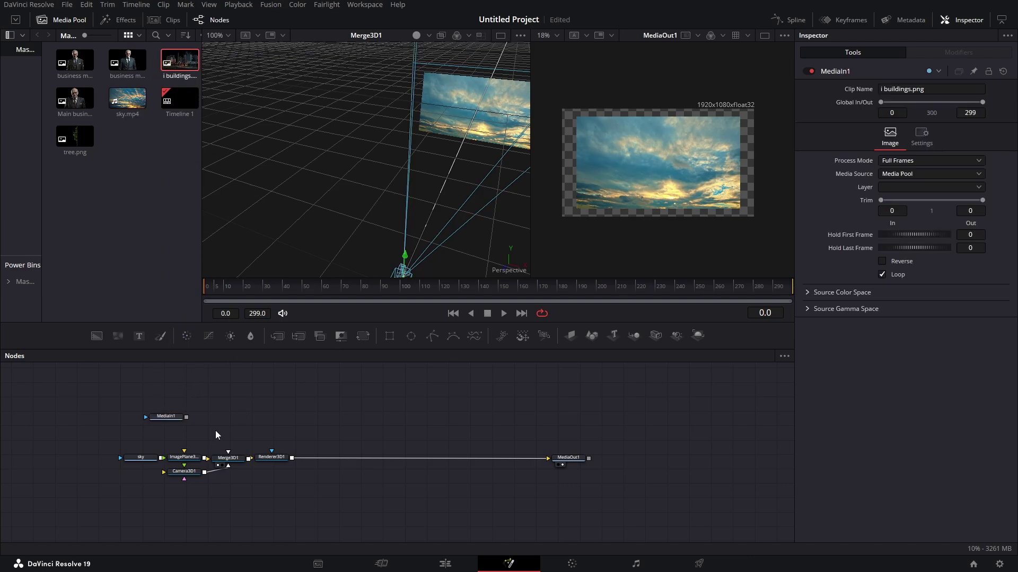
{"action": "key", "text": "F2"}
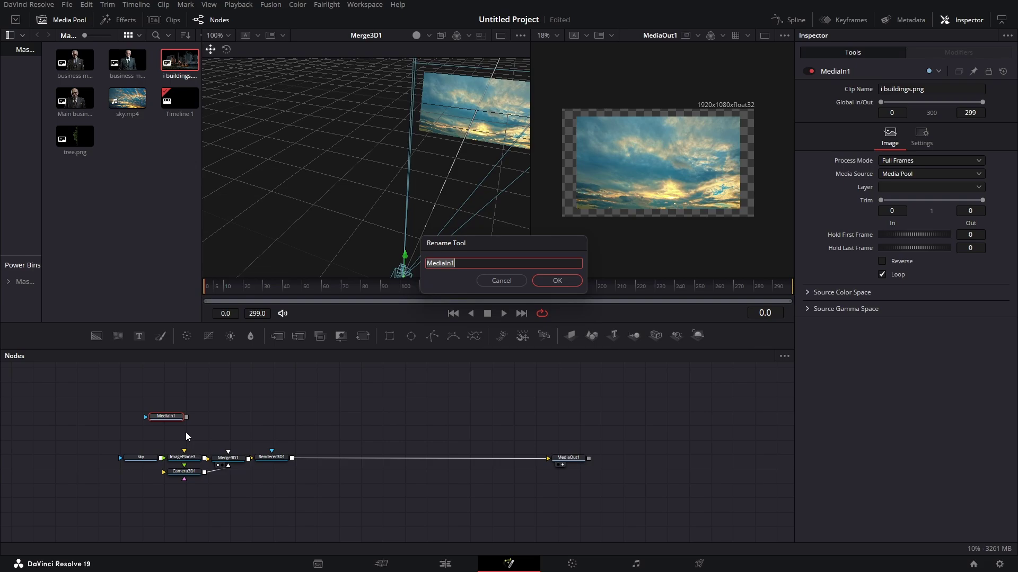
{"action": "type", "text": "buildings"}
{"action": "key", "text": "Return"}
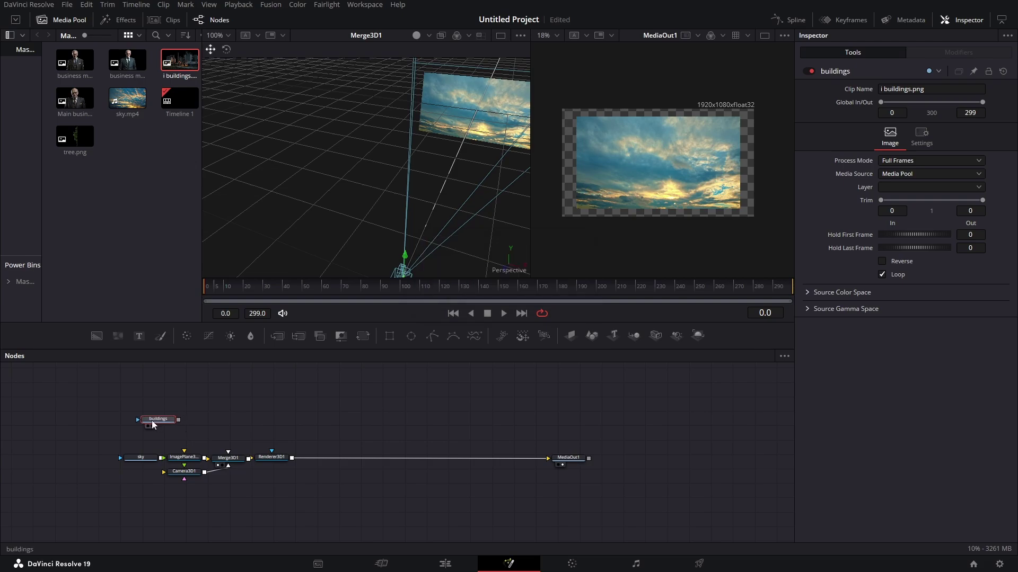
{"action": "left_click", "coordinate": [570, 335]}
{"action": "left_click_drag", "start_coordinate": [222, 419], "coordinate": [232, 461]}
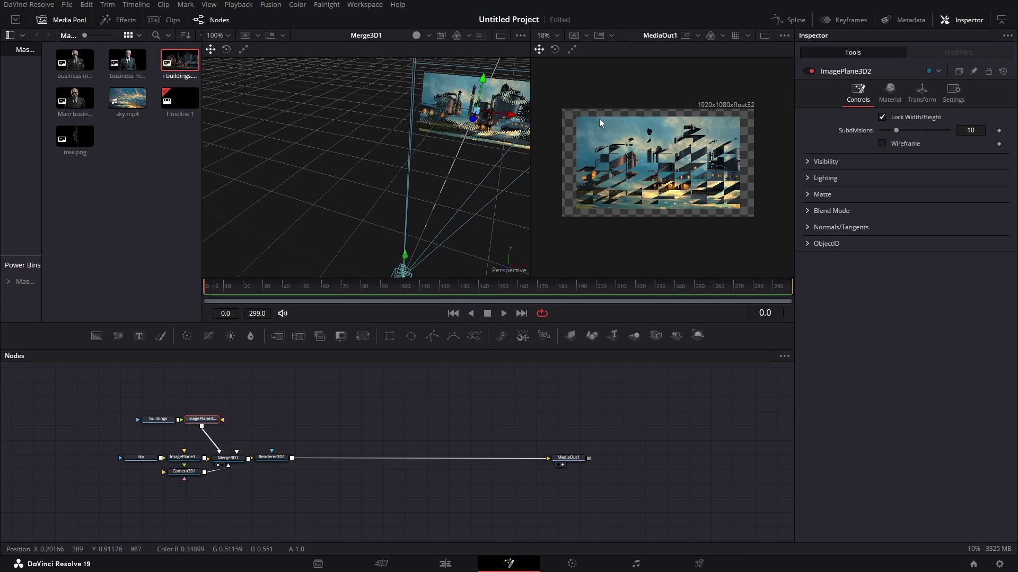
Set the sky image plane's Z translation to -0.001 and its scale to 1.575
{"action": "left_click", "coordinate": [183, 459]}
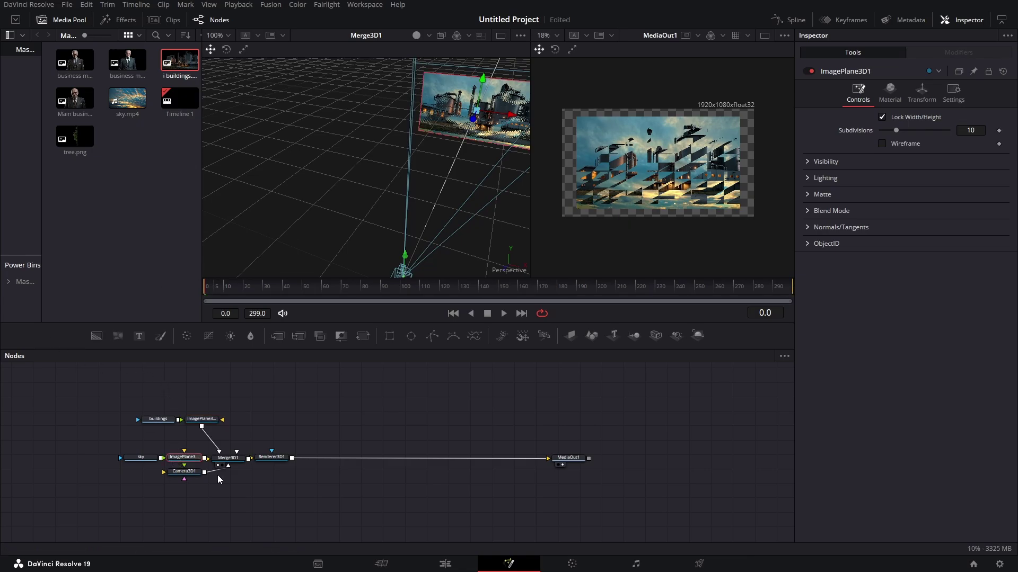
{"action": "left_click", "coordinate": [922, 91]}
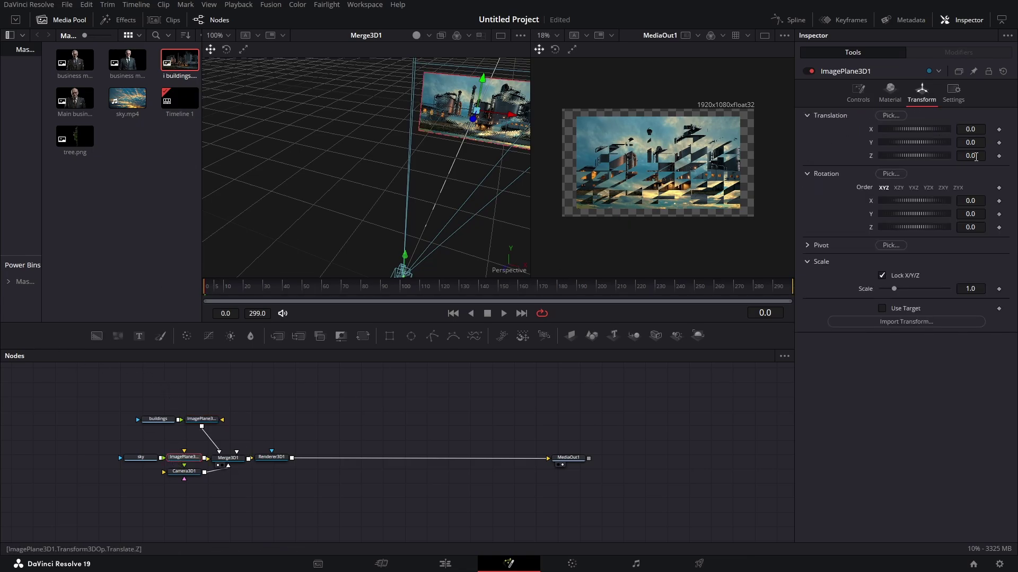
{"action": "left_click", "coordinate": [980, 155]}
{"action": "type", "text": "-0.001"}
{"action": "key", "text": "Tab"}
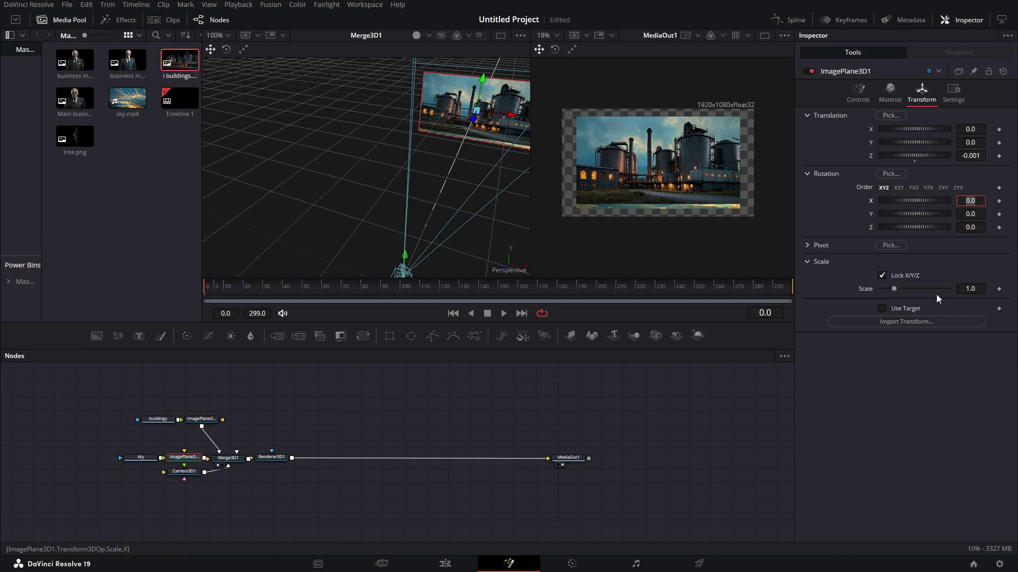
{"action": "left_click_drag", "start_coordinate": [894, 290], "coordinate": [904, 290]}
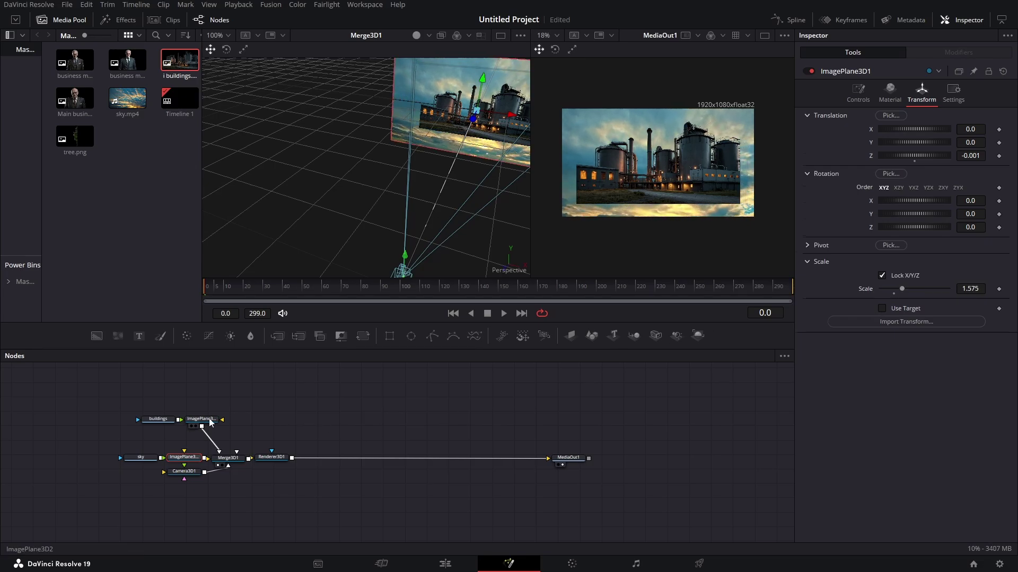
Set the buildings image plane's scale to 1.243 and its Y translation to -0.056
{"action": "left_click", "coordinate": [201, 419]}
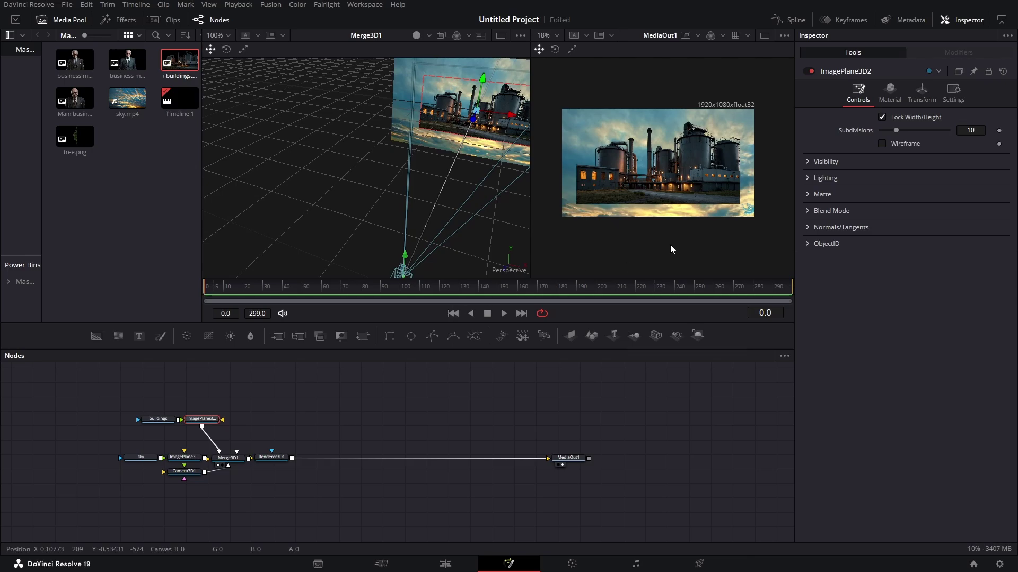
{"action": "left_click", "coordinate": [914, 88]}
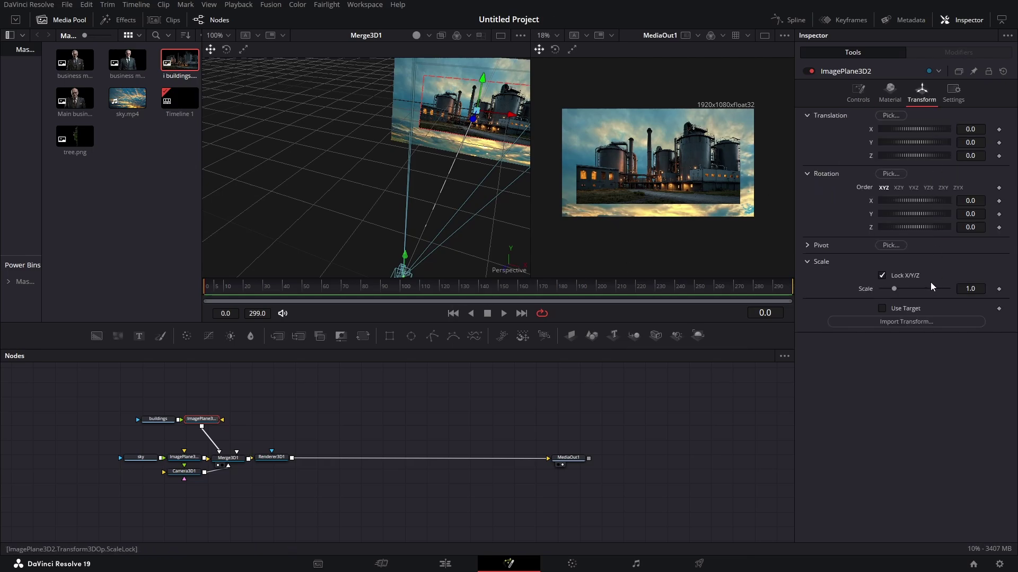
{"action": "left_click_drag", "start_coordinate": [972, 289], "coordinate": [991, 288]}
{"action": "left_click_drag", "start_coordinate": [970, 142], "coordinate": [942, 142]}
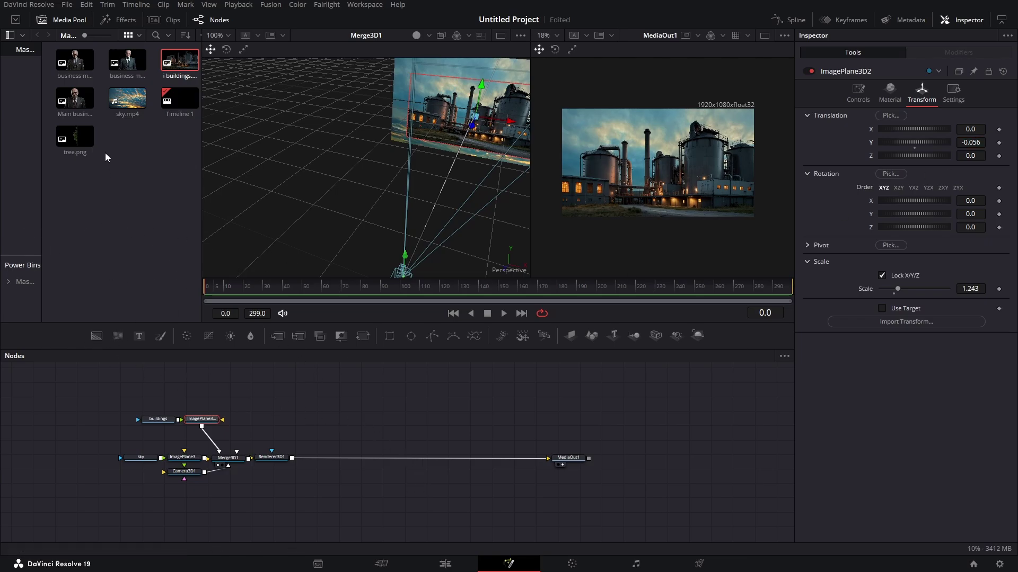
Add tree.png from the media pool above the buildings node and rename its node to tree
{"action": "left_click_drag", "start_coordinate": [75, 135], "coordinate": [159, 389]}
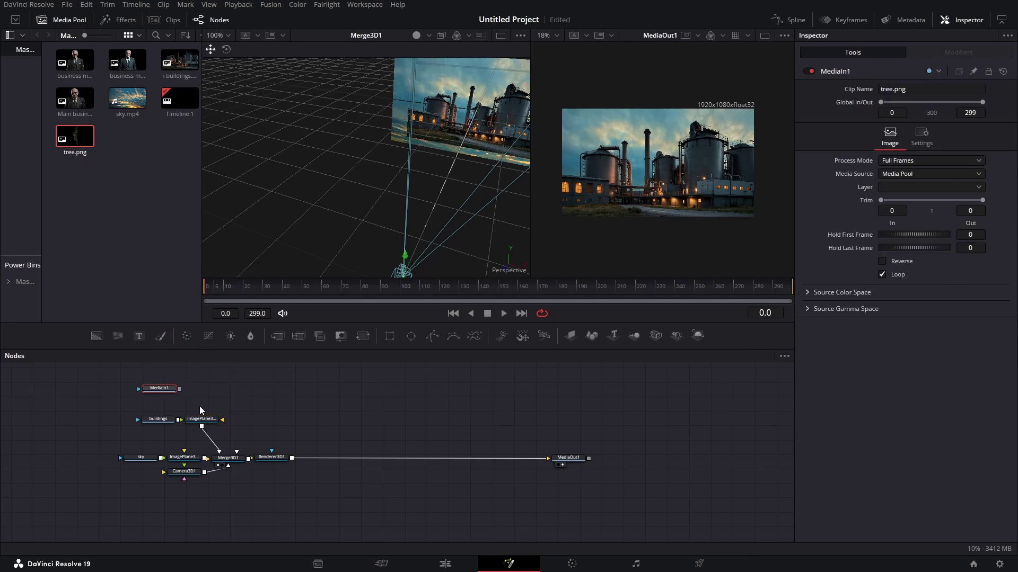
{"action": "left_click", "coordinate": [167, 391]}
{"action": "key", "text": "F2"}
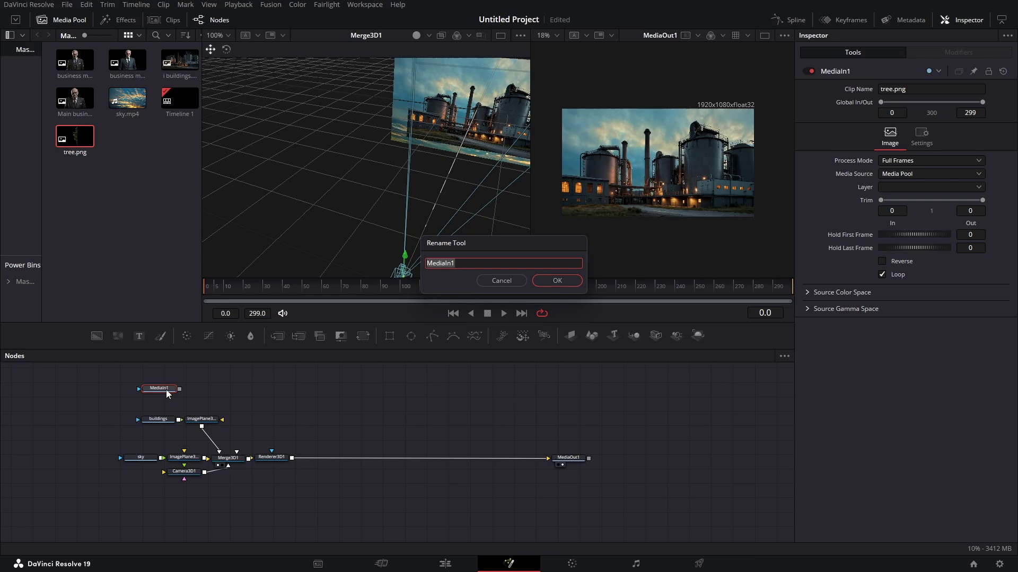
{"action": "type", "text": "tree"}
{"action": "key", "text": "Return"}
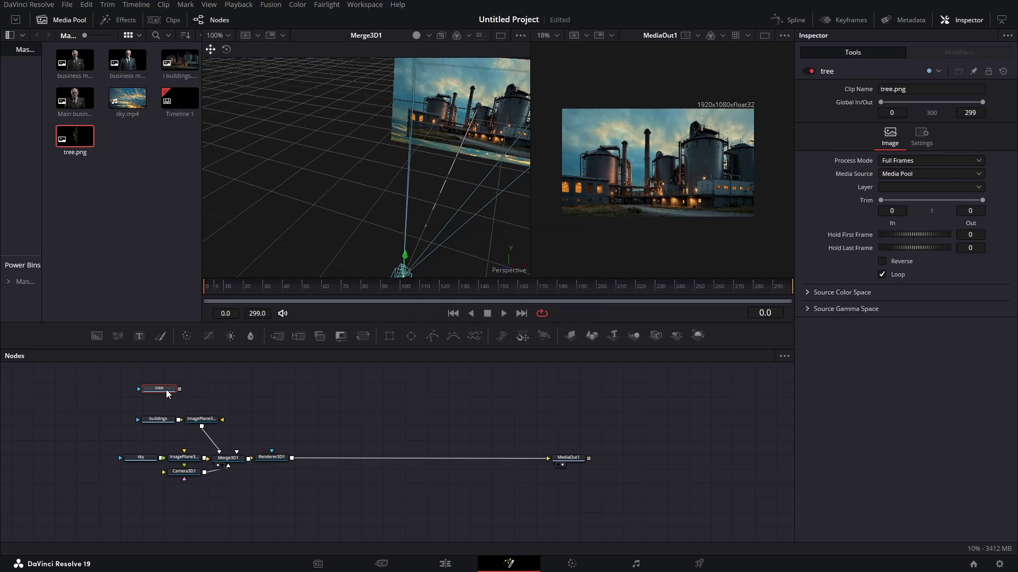
Feed the tree node through a new Image Plane 3D into Merge3D1 and set the plane's Z translation to 0.001
{"action": "left_click", "coordinate": [570, 335]}
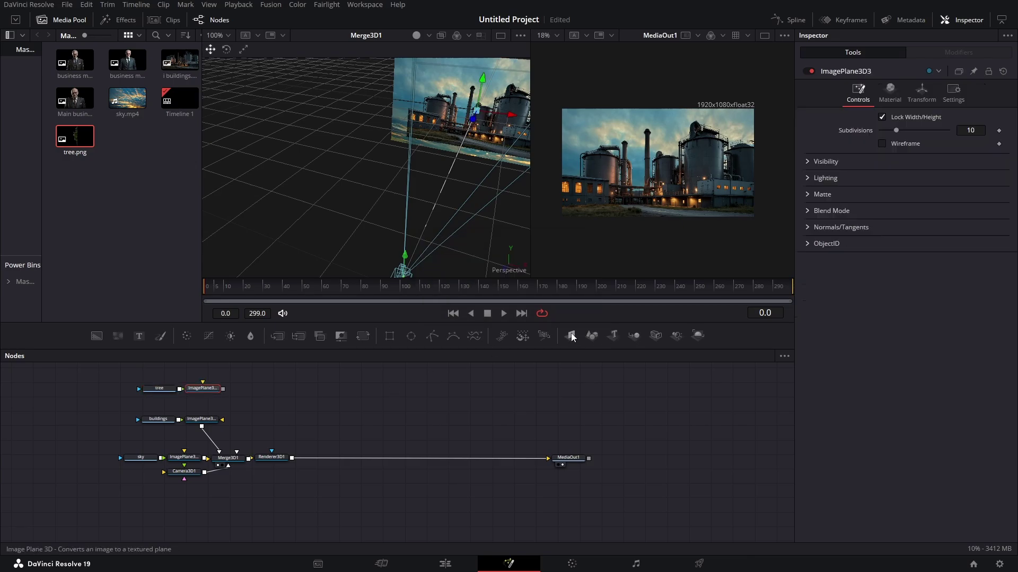
{"action": "left_click_drag", "start_coordinate": [223, 391], "coordinate": [236, 459]}
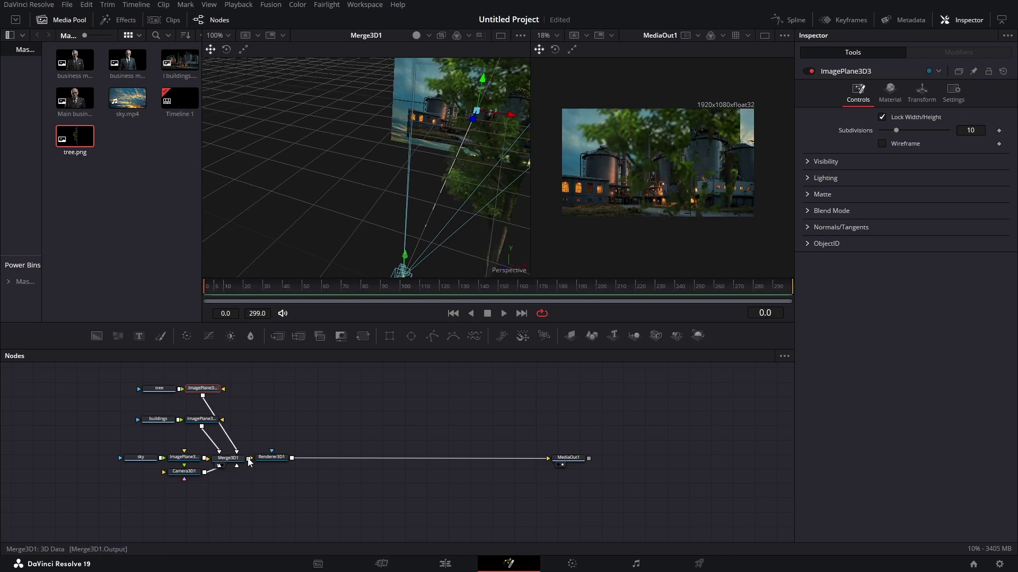
{"action": "left_click_drag", "start_coordinate": [469, 177], "coordinate": [328, 257]}
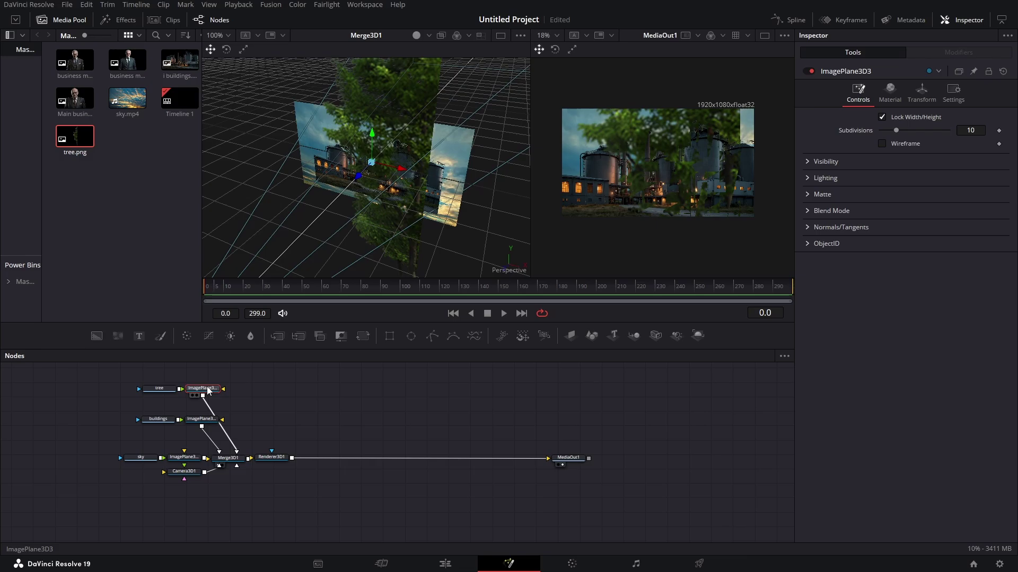
{"action": "left_click", "coordinate": [921, 91]}
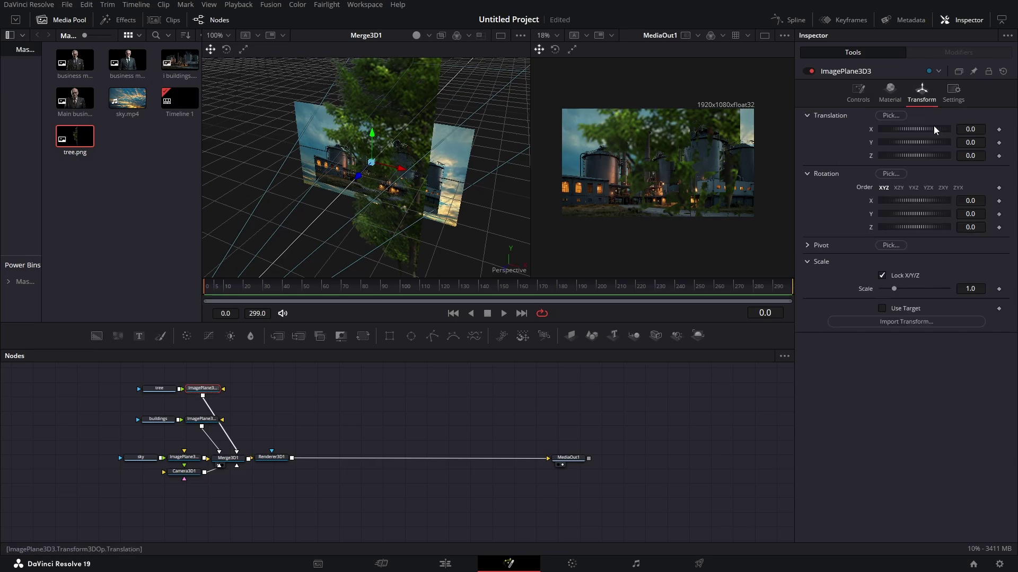
{"action": "left_click", "coordinate": [981, 156]}
{"action": "key", "text": "Tab"}
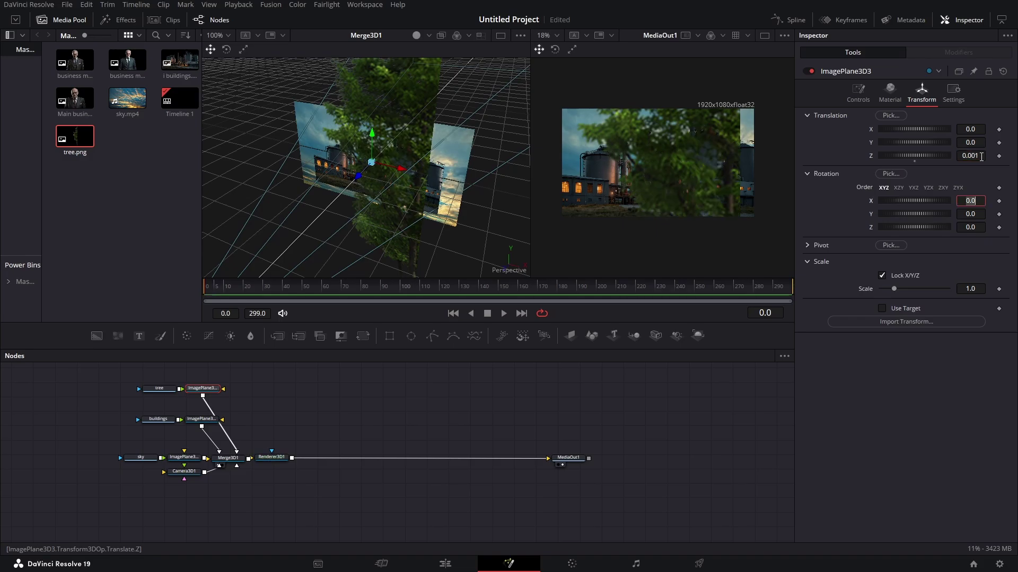
Scale the tree image plane to 0.124 and move it to about X 0.532, Y -0.038
{"action": "left_click", "coordinate": [971, 289]}
{"action": "type", "text": "0.93"}
{"action": "key", "text": "Return"}
{"action": "left_click_drag", "start_coordinate": [893, 289], "coordinate": [881, 289]}
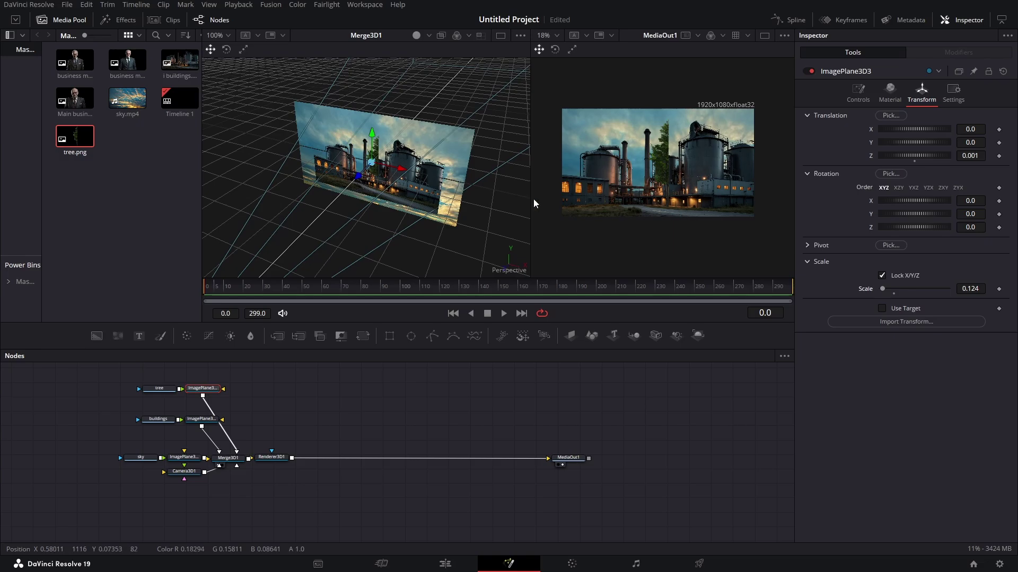
{"action": "left_click_drag", "start_coordinate": [400, 170], "coordinate": [457, 195]}
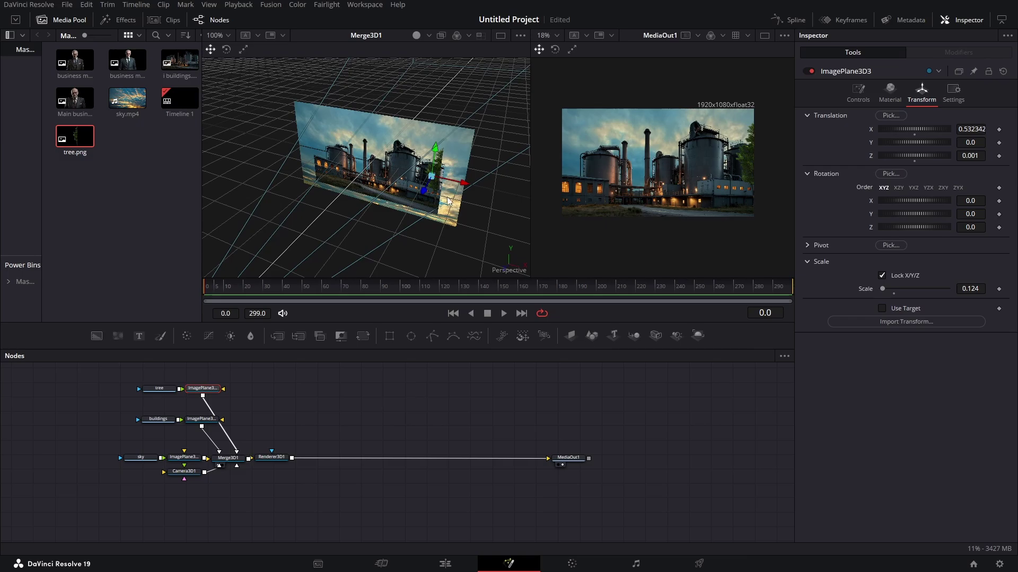
{"action": "left_click_drag", "start_coordinate": [434, 153], "coordinate": [435, 157]}
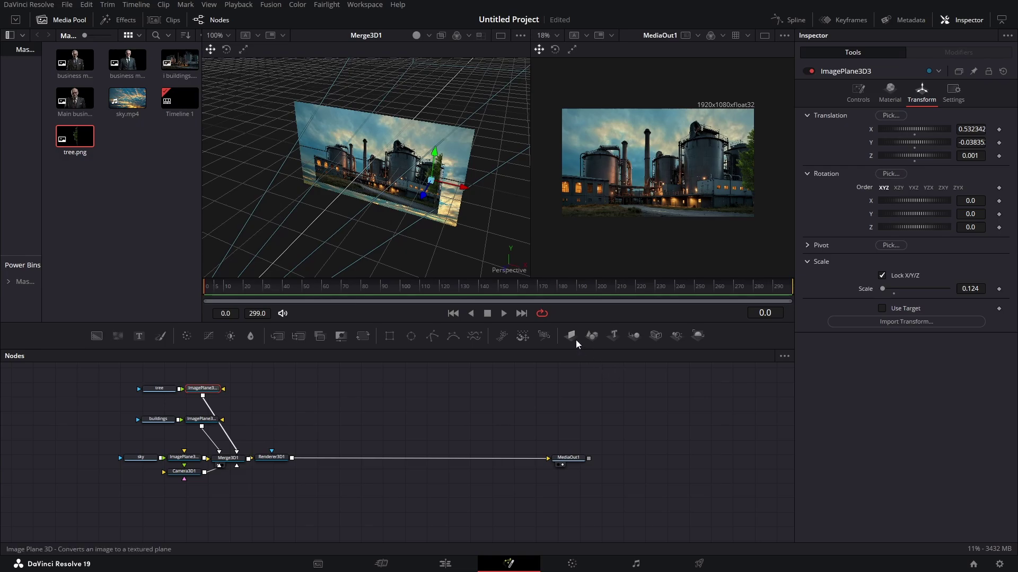
Add Main business man.png from the media pool above the tree node and rename its node to bmmain
{"action": "left_click_drag", "start_coordinate": [284, 378], "coordinate": [247, 453]}
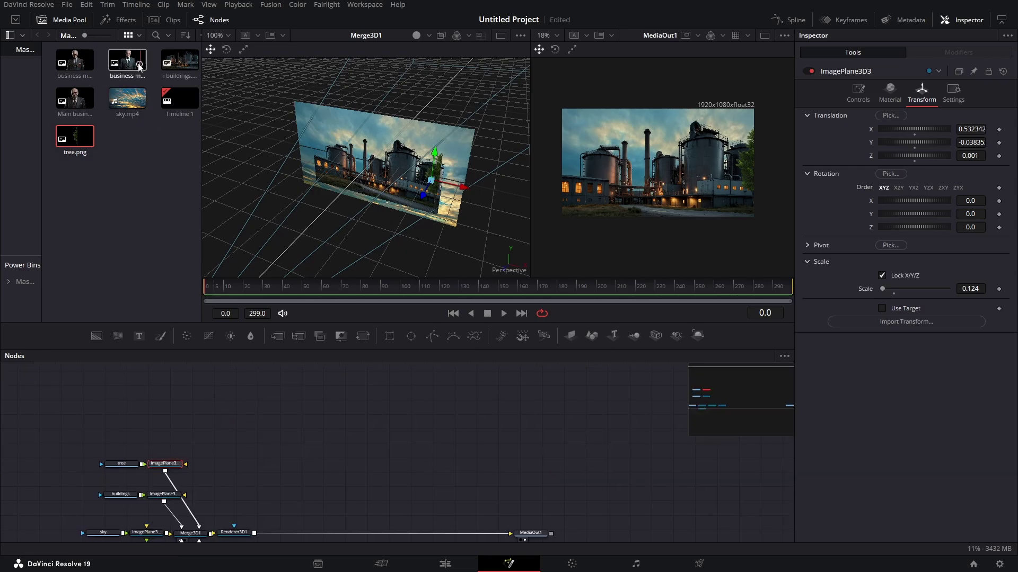
{"action": "left_click_drag", "start_coordinate": [78, 97], "coordinate": [169, 415]}
{"action": "key", "text": "F2"}
{"action": "type", "text": "bm m"}
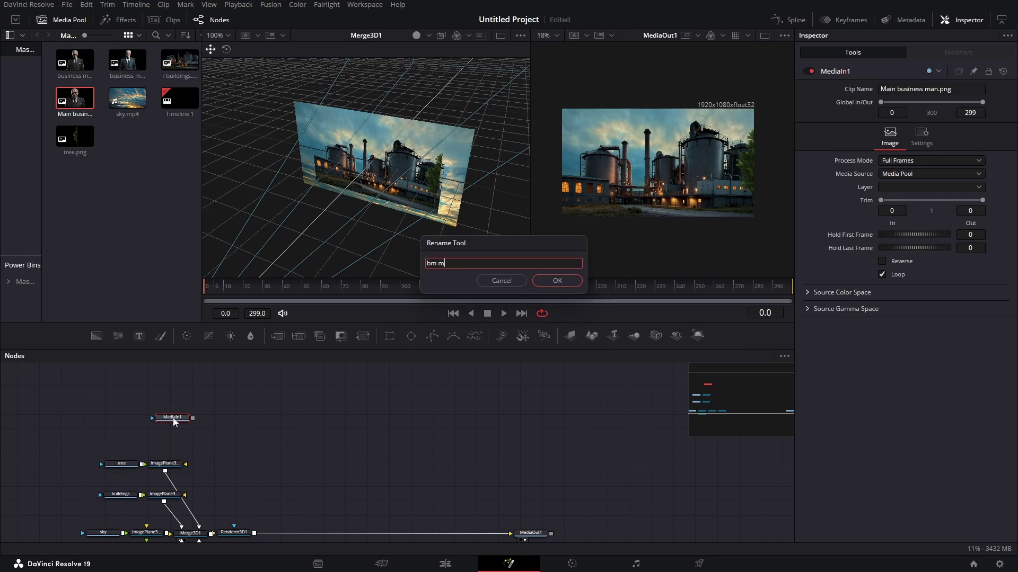
{"action": "type", "text": "ain"}
{"action": "key", "text": "Return"}
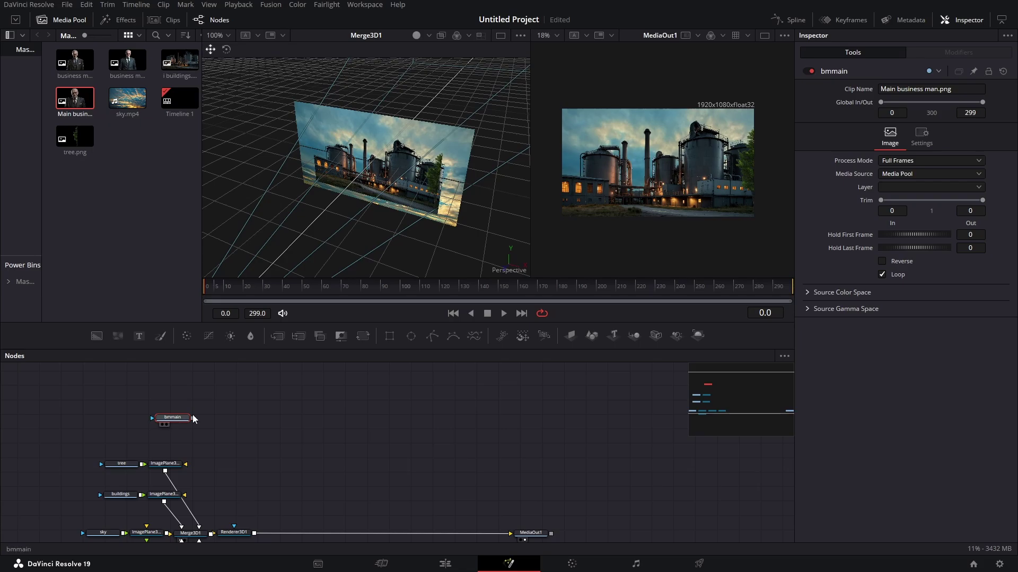
Add business man.png from the media pool above bmmain and rename its node to bm1
{"action": "left_click_drag", "start_coordinate": [127, 60], "coordinate": [175, 391]}
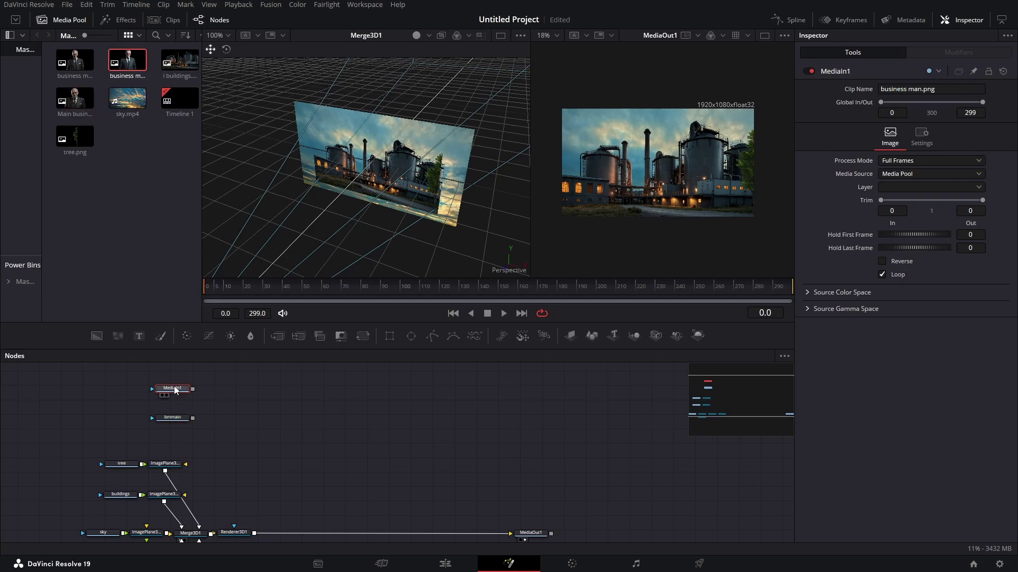
{"action": "key", "text": "F2"}
{"action": "type", "text": "bm1"}
{"action": "key", "text": "Return"}
Add business man 2.png from the media pool above bm1 and rename its node to bm2
{"action": "left_click_drag", "start_coordinate": [75, 60], "coordinate": [197, 387]}
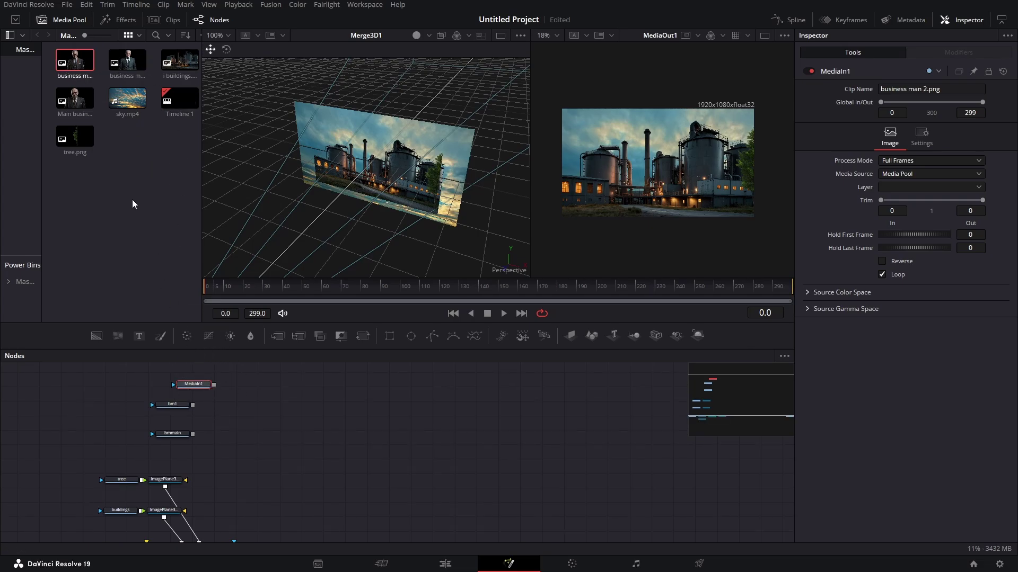
{"action": "key", "text": "F2"}
{"action": "type", "text": "bm2"}
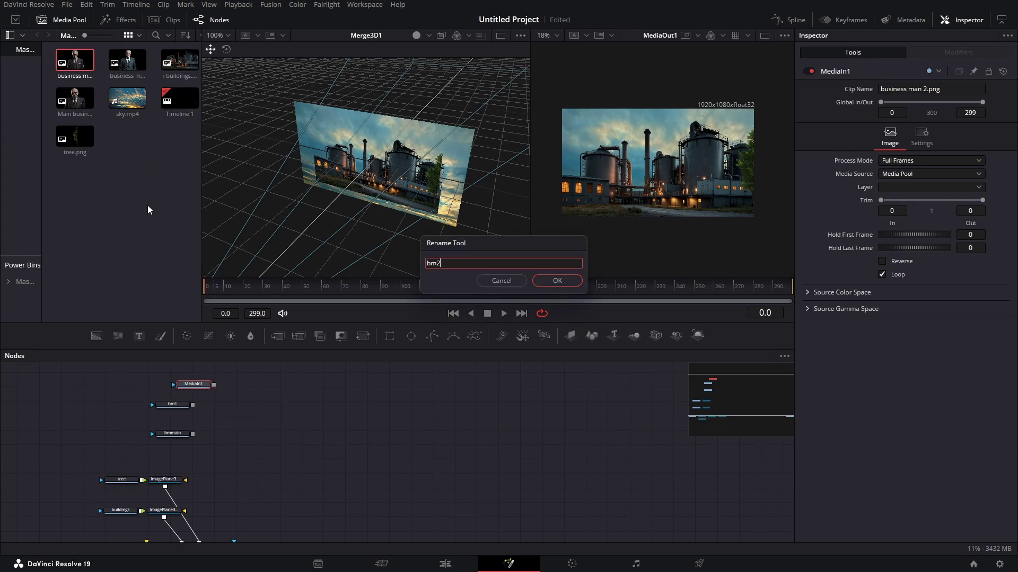
{"action": "key", "text": "Return"}
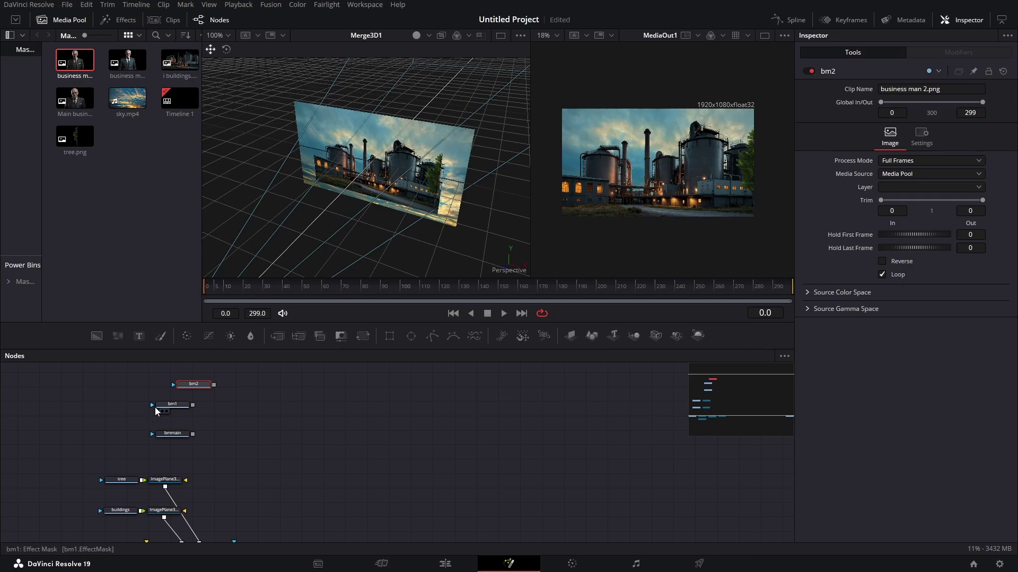
Move bmmain, bm1 and bm2 to open space beyond the tree branch, stacked with bm2 above bm1 above bmmain
{"action": "left_click_drag", "start_coordinate": [169, 443], "coordinate": [365, 481]}
{"action": "left_click_drag", "start_coordinate": [170, 407], "coordinate": [364, 457]}
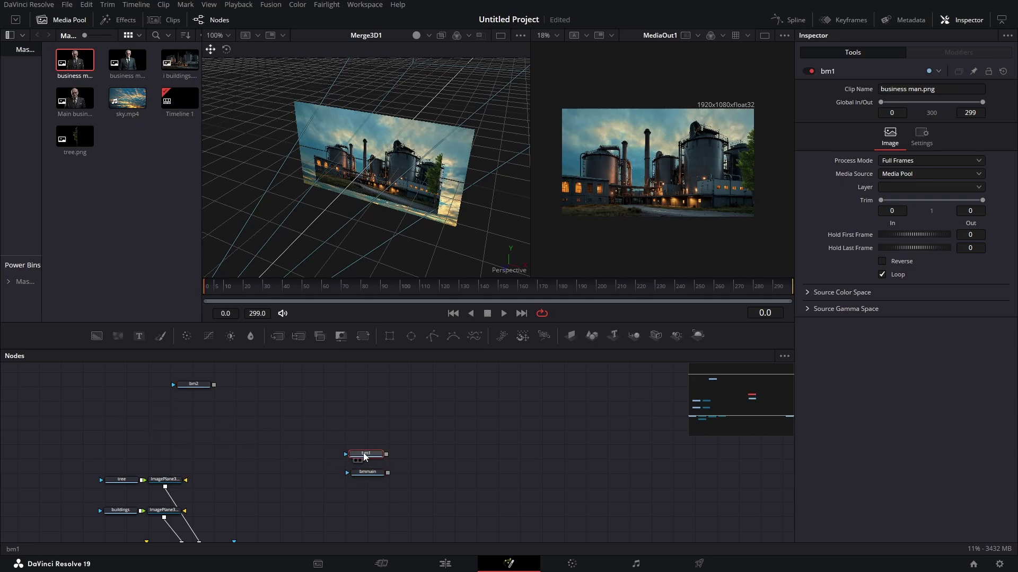
{"action": "left_click_drag", "start_coordinate": [196, 387], "coordinate": [371, 439]}
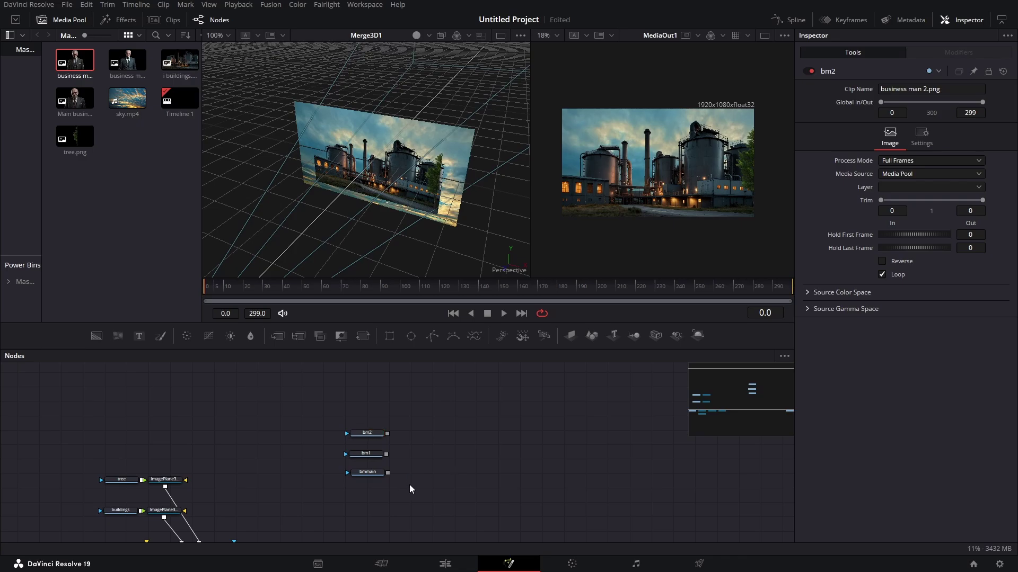
Attach a separate Image Plane 3D node to each of bmmain, bm1 and bm2
{"action": "left_click", "coordinate": [368, 472]}
{"action": "left_click_drag", "start_coordinate": [411, 484], "coordinate": [421, 420]}
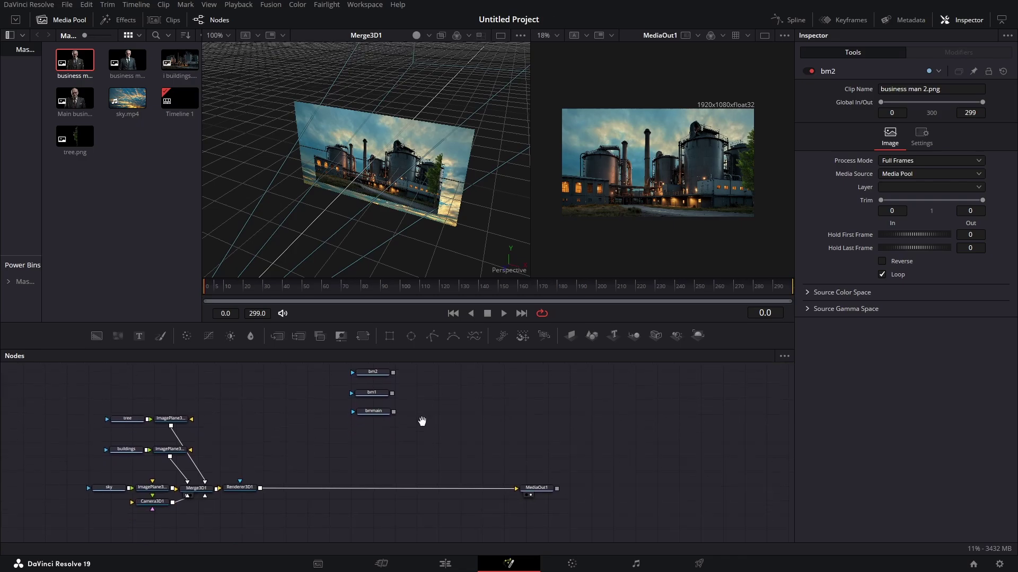
{"action": "left_click", "coordinate": [570, 335]}
{"action": "left_click", "coordinate": [383, 393]}
{"action": "left_click", "coordinate": [571, 335]}
{"action": "left_click", "coordinate": [372, 372]}
{"action": "scroll", "coordinate": [532, 366], "scroll_direction": "up", "scroll_amount": 1}
{"action": "left_click", "coordinate": [570, 336]}
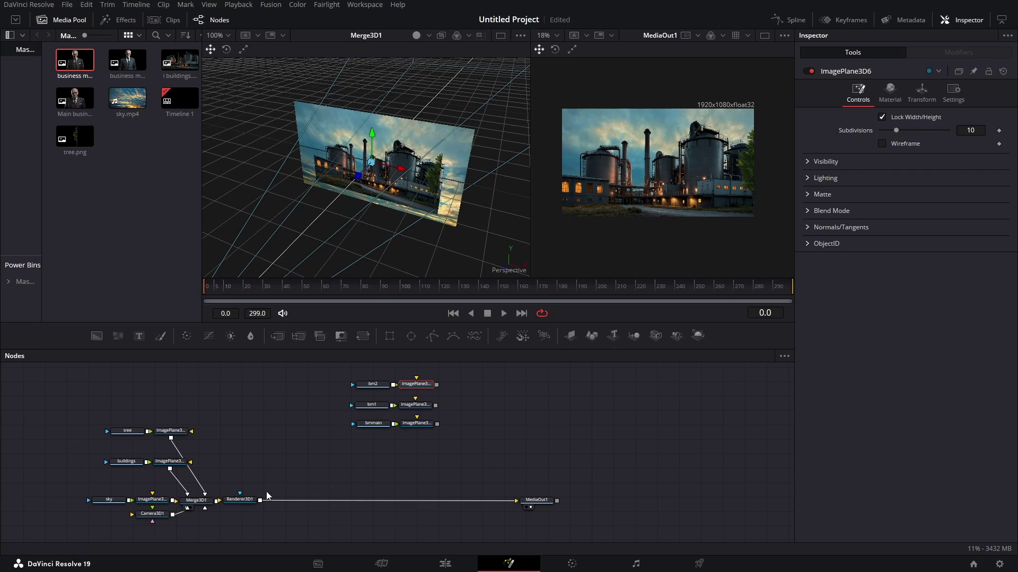
Move the three businessman image plane nodes to the side of their source nodes that faces Merge3D1
{"action": "left_click_drag", "start_coordinate": [416, 423], "coordinate": [323, 423]}
{"action": "left_click_drag", "start_coordinate": [424, 407], "coordinate": [330, 409]}
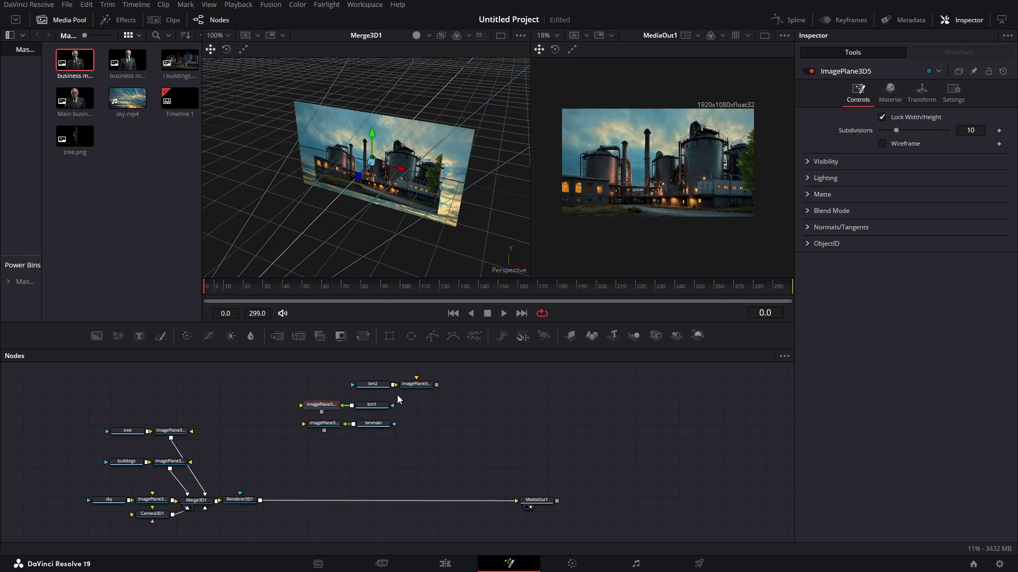
{"action": "left_click_drag", "start_coordinate": [415, 390], "coordinate": [320, 393]}
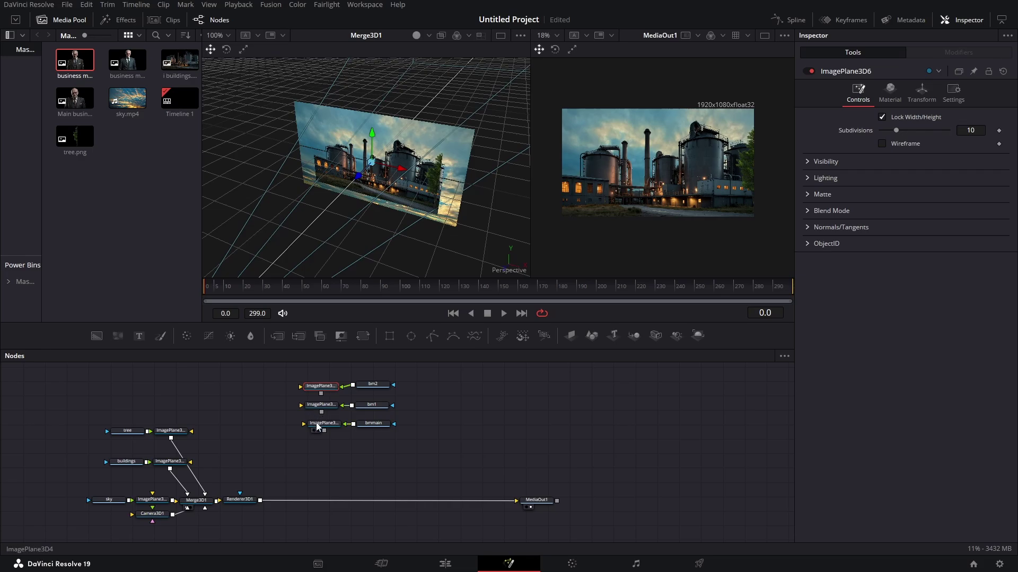
Connect the outputs of the bmmain, bm1 and bm2 image planes to Merge3D1
{"action": "left_click", "coordinate": [317, 426]}
{"action": "left_click_drag", "start_coordinate": [322, 432], "coordinate": [207, 495]}
{"action": "left_click_drag", "start_coordinate": [322, 415], "coordinate": [201, 495]}
{"action": "left_click_drag", "start_coordinate": [321, 395], "coordinate": [210, 495]}
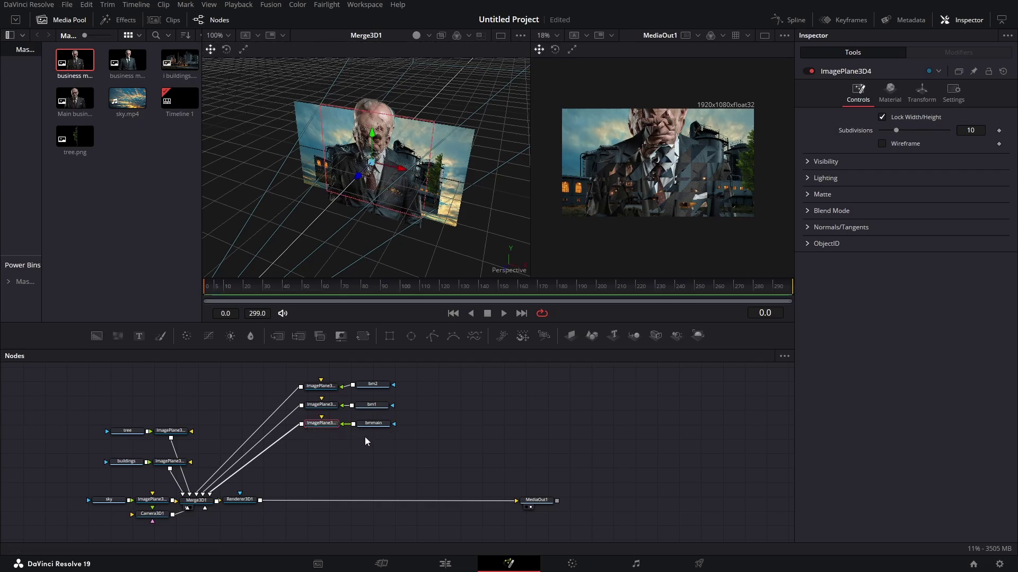
Move the bmmain image plane to about Z 0.565 and the bm1 image plane to about X 0.427, Z 0.228
{"action": "left_click_drag", "start_coordinate": [362, 171], "coordinate": [329, 211]}
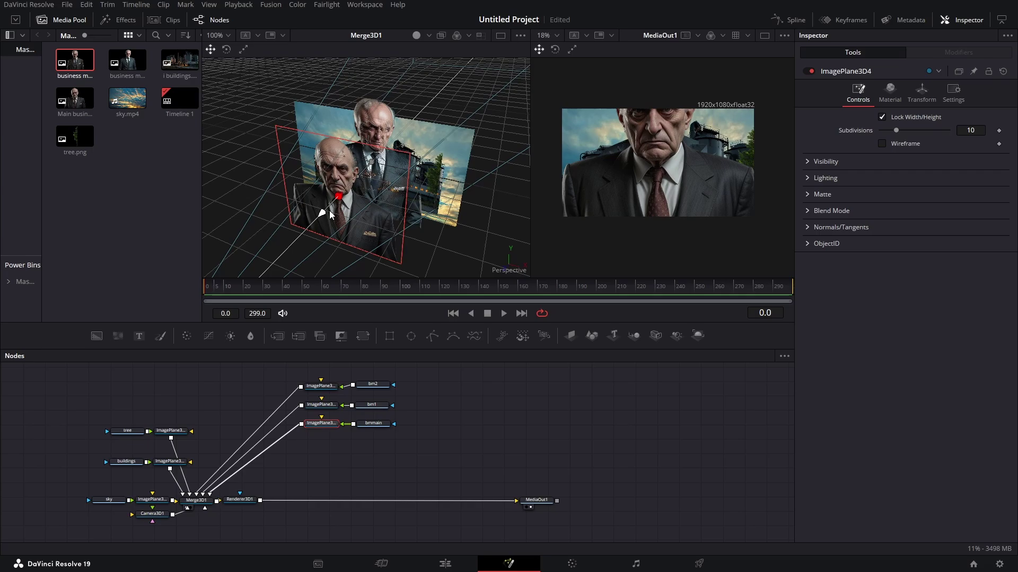
{"action": "left_click", "coordinate": [315, 406]}
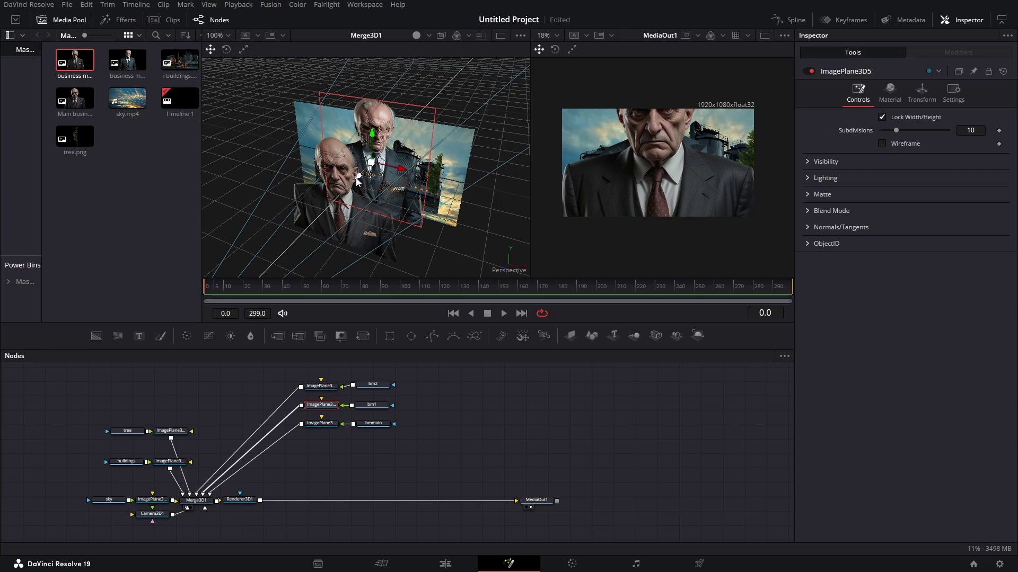
{"action": "left_click_drag", "start_coordinate": [359, 181], "coordinate": [440, 202]}
Move the bm2 image plane forward to about Z 0.111 and sideways along X, away from the bm1 plane
{"action": "left_click", "coordinate": [323, 387]}
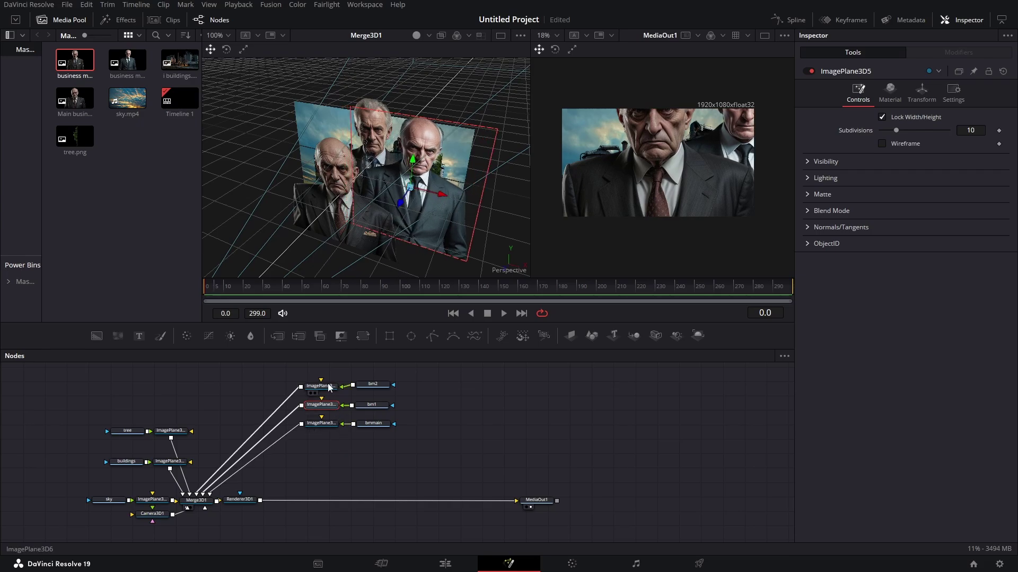
{"action": "mouse_move", "coordinate": [361, 173]}
{"action": "left_mouse_down"}
{"action": "mouse_move", "coordinate": [391, 180]}
{"action": "mouse_move", "coordinate": [355, 180]}
{"action": "left_mouse_up"}
{"action": "left_click_drag", "start_coordinate": [421, 188], "coordinate": [326, 427]}
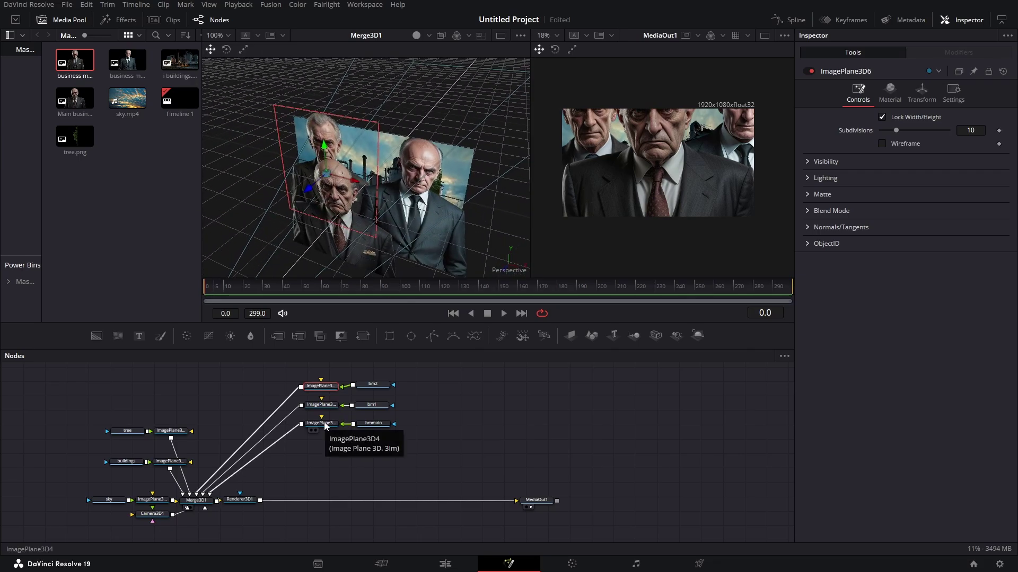
Set the bmmain image plane's scale to 0.5
{"action": "left_click", "coordinate": [325, 424]}
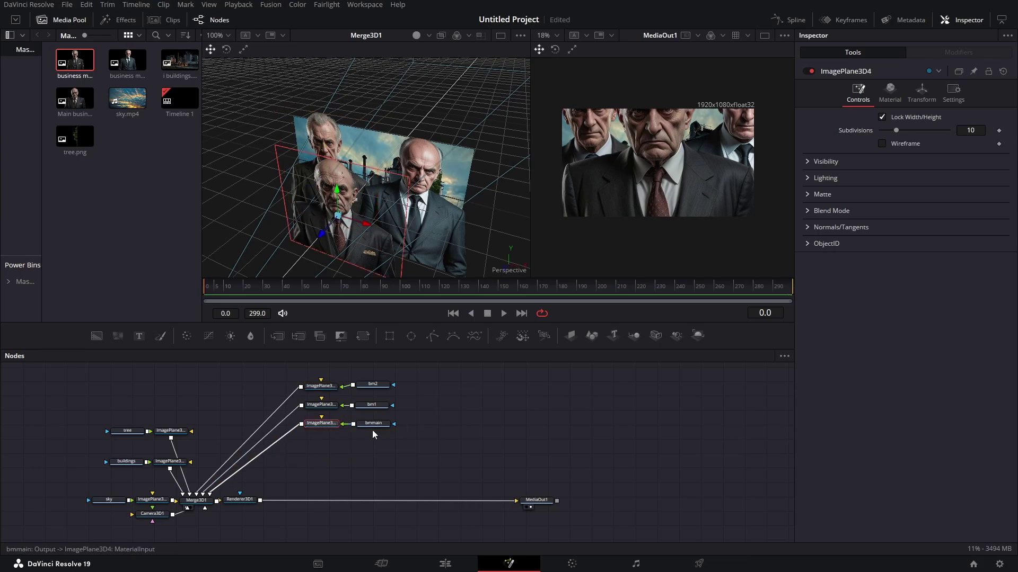
{"action": "left_click", "coordinate": [933, 88]}
{"action": "left_click", "coordinate": [974, 288]}
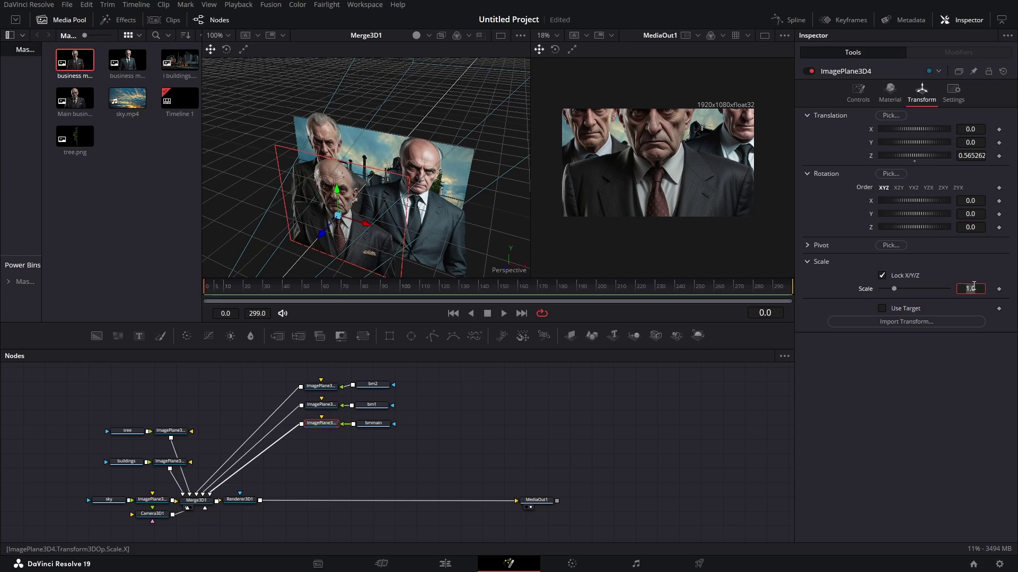
{"action": "type", "text": "0.5"}
{"action": "key", "text": "Tab"}
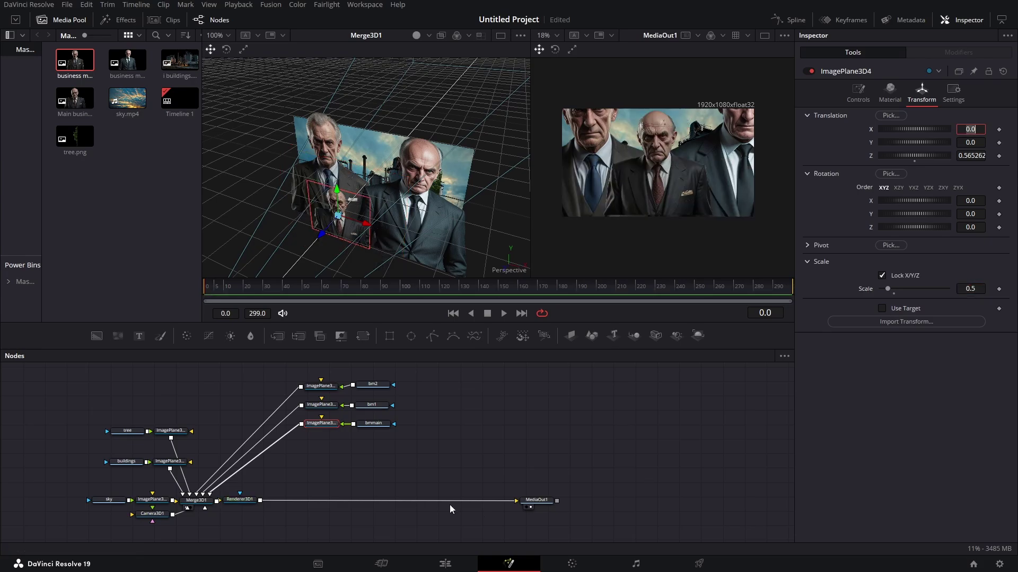
Set the bm1 image plane's scale to 0.5
{"action": "left_click", "coordinate": [333, 405]}
{"action": "left_click", "coordinate": [922, 90]}
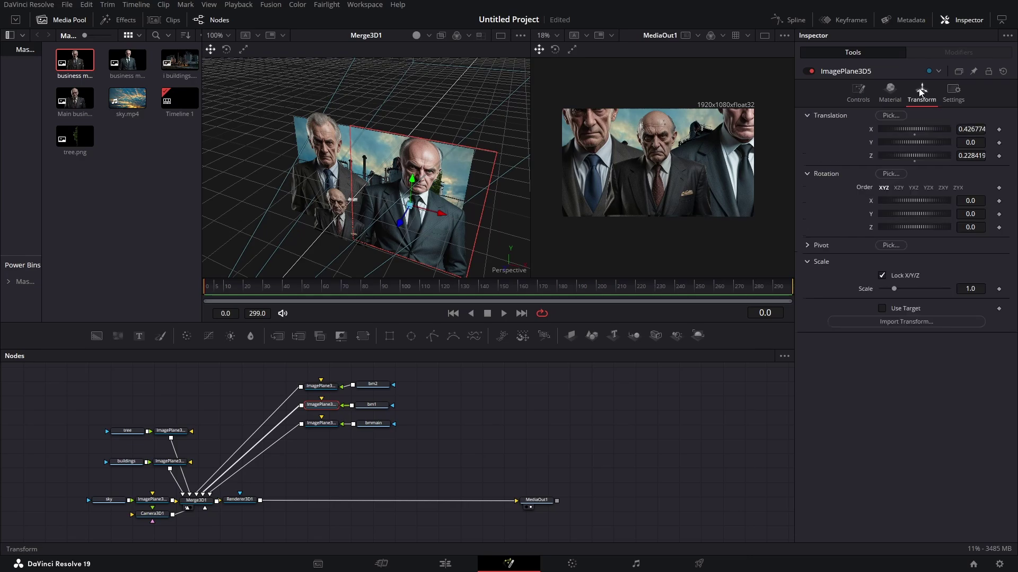
{"action": "left_click", "coordinate": [980, 290]}
{"action": "type", "text": "0.5"}
{"action": "key", "text": "Return"}
Set the bm2 image plane's scale to 0.5
{"action": "left_click", "coordinate": [321, 385]}
{"action": "left_click", "coordinate": [922, 90]}
{"action": "left_click", "coordinate": [979, 288]}
{"action": "type", "text": "0.5"}
{"action": "key", "text": "Return"}
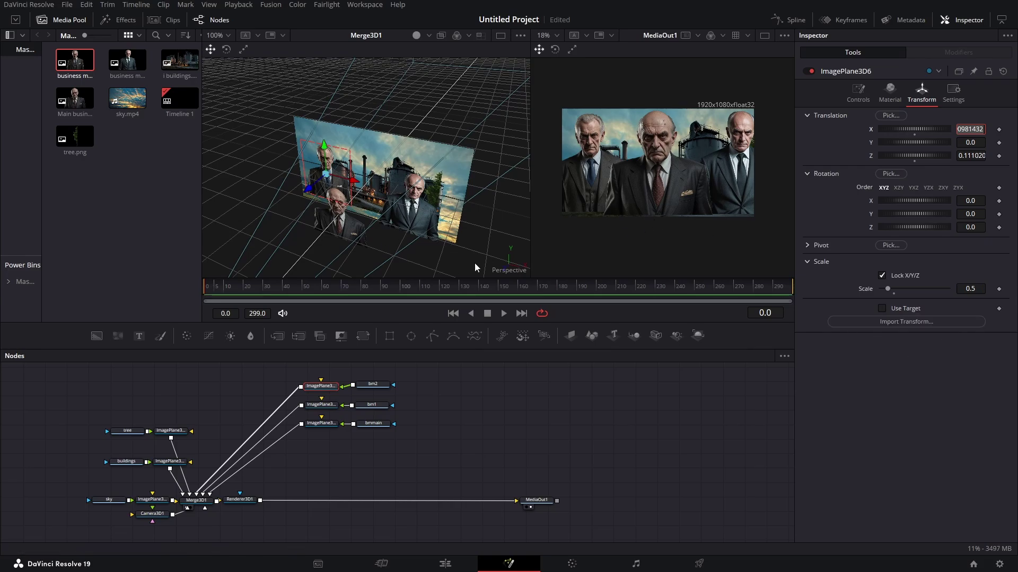
Move the bmmain image plane closer to the camera to about Z 0.698 and lower it to about Y -0.052
{"action": "left_click", "coordinate": [321, 423]}
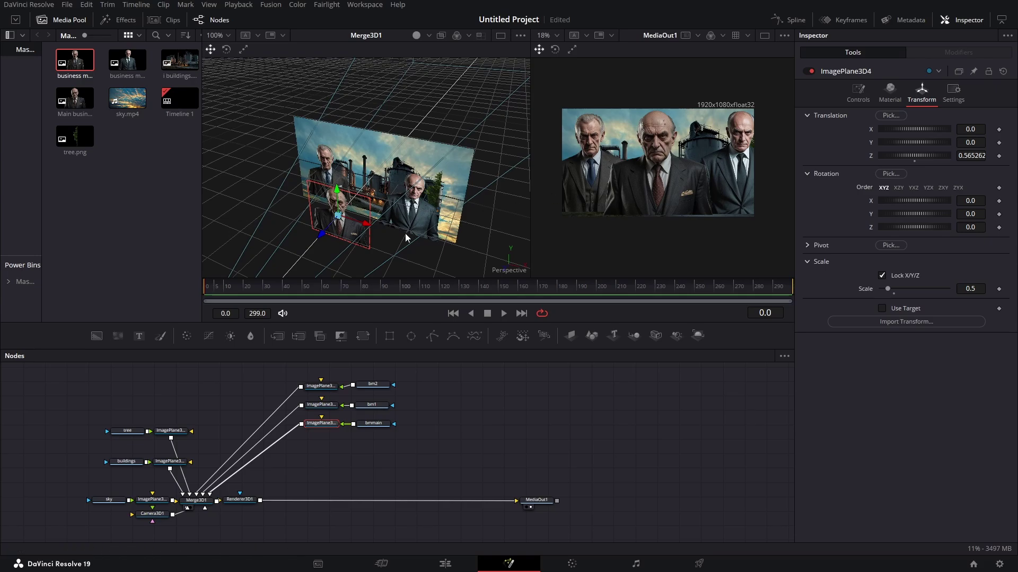
{"action": "left_click_drag", "start_coordinate": [321, 234], "coordinate": [310, 246]}
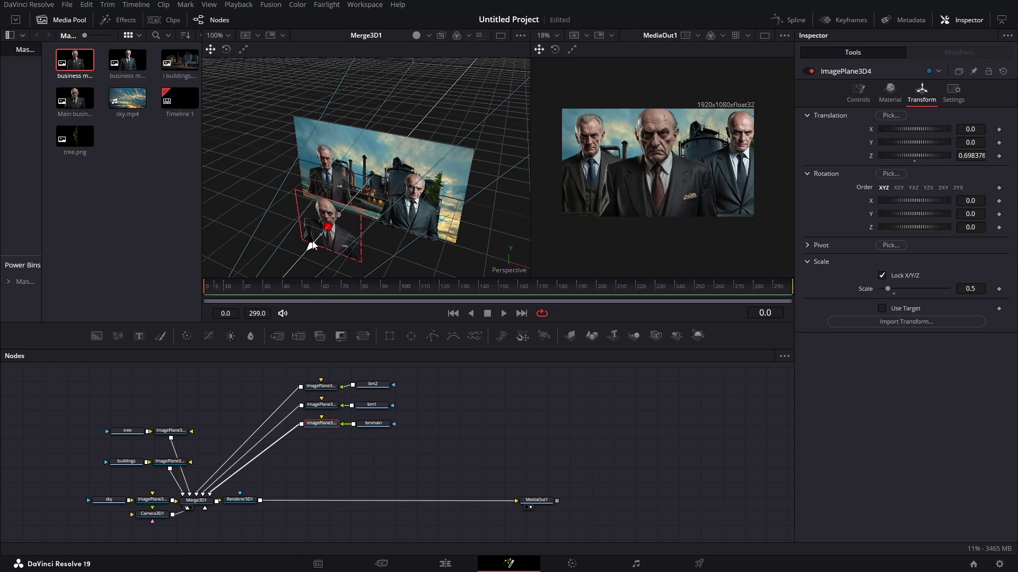
{"action": "left_click_drag", "start_coordinate": [326, 202], "coordinate": [325, 208]}
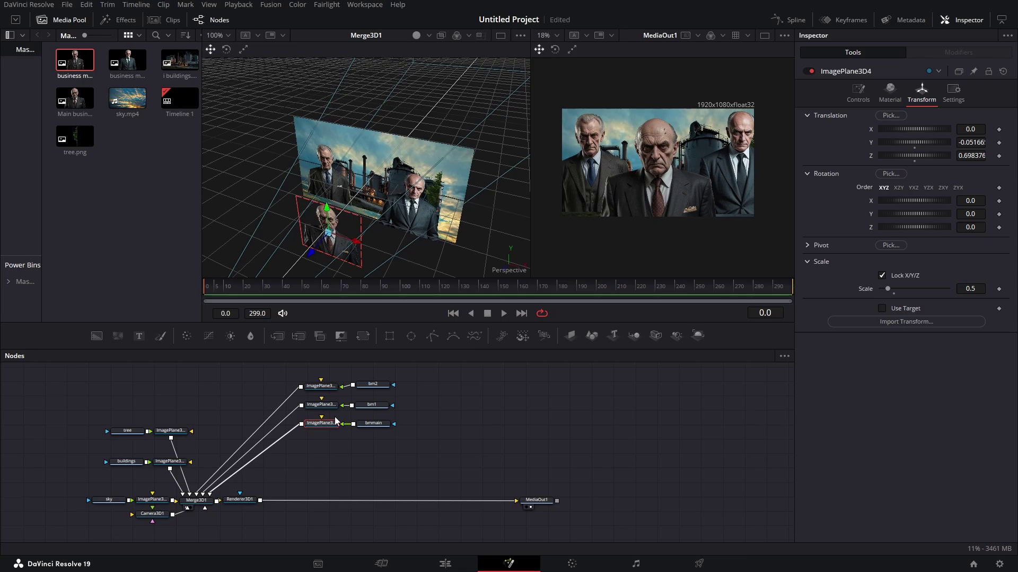
Set the bm1 image plane's X translation to 0.267
{"action": "left_click", "coordinate": [321, 405]}
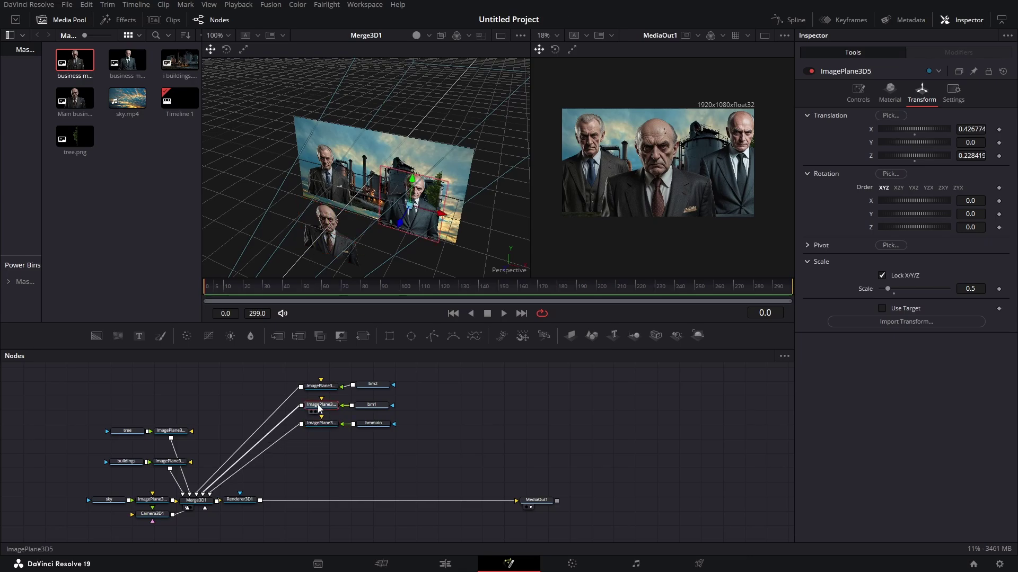
{"action": "left_click_drag", "start_coordinate": [946, 129], "coordinate": [940, 132]}
{"action": "left_click", "coordinate": [970, 128]}
{"action": "type", "text": "0.27"}
{"action": "key", "text": "BackSpace"}
{"action": "type", "text": "67"}
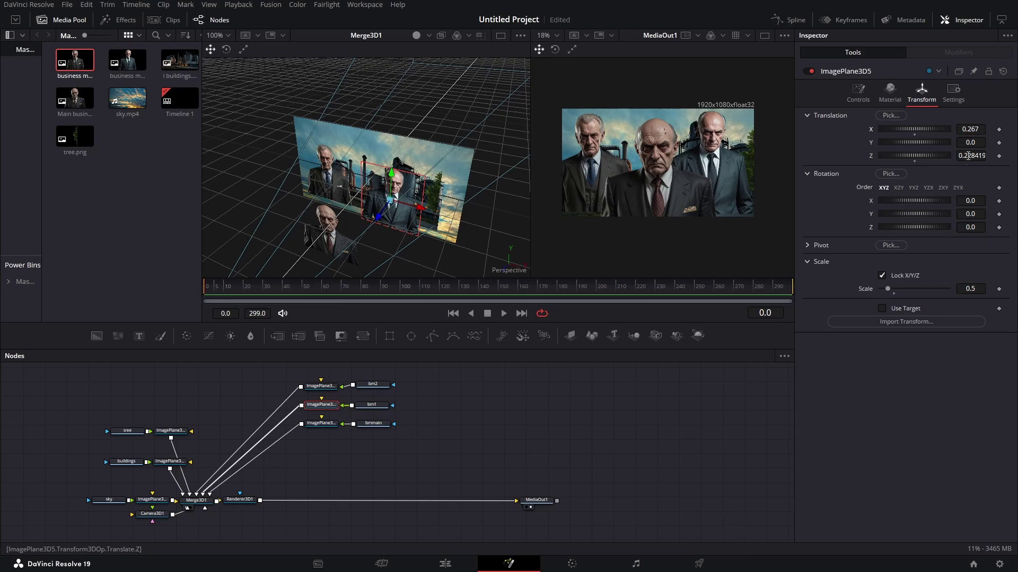
Push the bm1 image plane back from the camera to about Z 0.138
{"action": "left_click", "coordinate": [977, 155]}
{"action": "key", "text": "Down"}
{"action": "key", "text": "Down"}
{"action": "key", "text": "Down"}
{"action": "key", "text": "Down"}
{"action": "key", "text": "Down"}
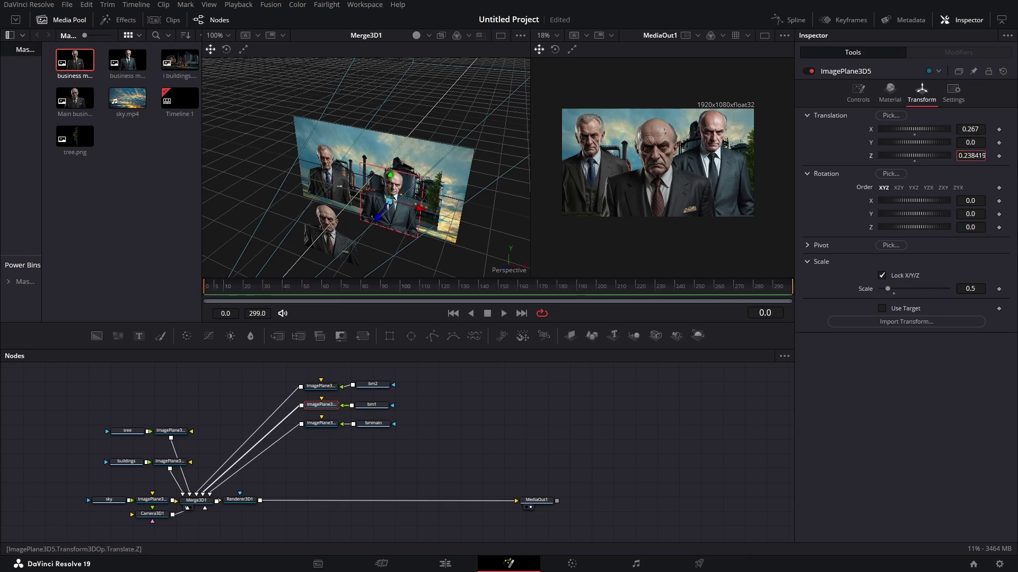
{"action": "key", "text": "Down"}
{"action": "key", "text": "Down"}
{"action": "key", "text": "Down"}
{"action": "key", "text": "Down"}
{"action": "key", "text": "Down"}
{"action": "key", "text": "Down"}
{"action": "key", "text": "Down"}
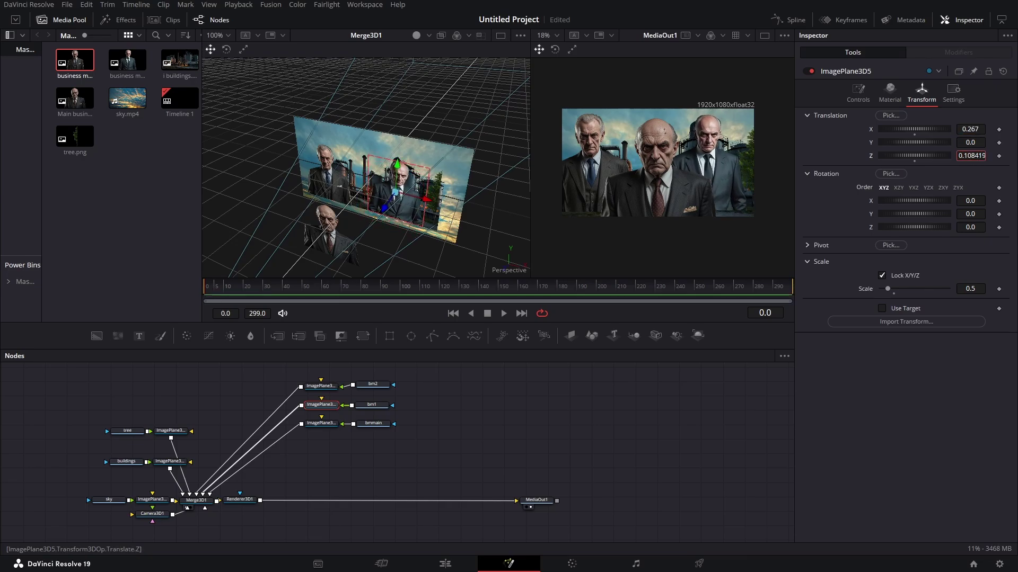
{"action": "key", "text": "Up"}
{"action": "key", "text": "Up"}
{"action": "key", "text": "Up"}
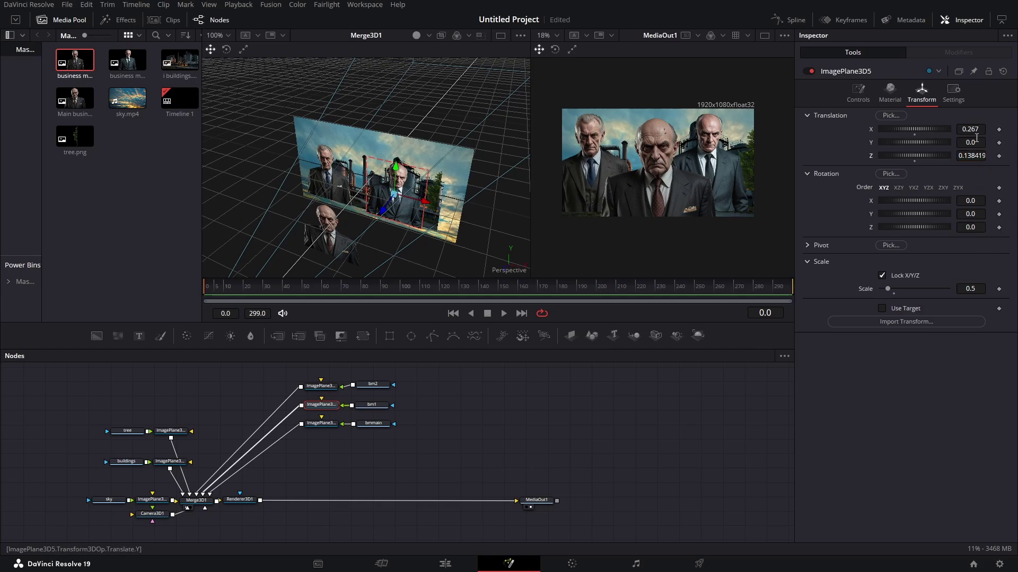
Lower the bm1 image plane to Y -0.1
{"action": "left_click_drag", "start_coordinate": [975, 143], "coordinate": [957, 143]}
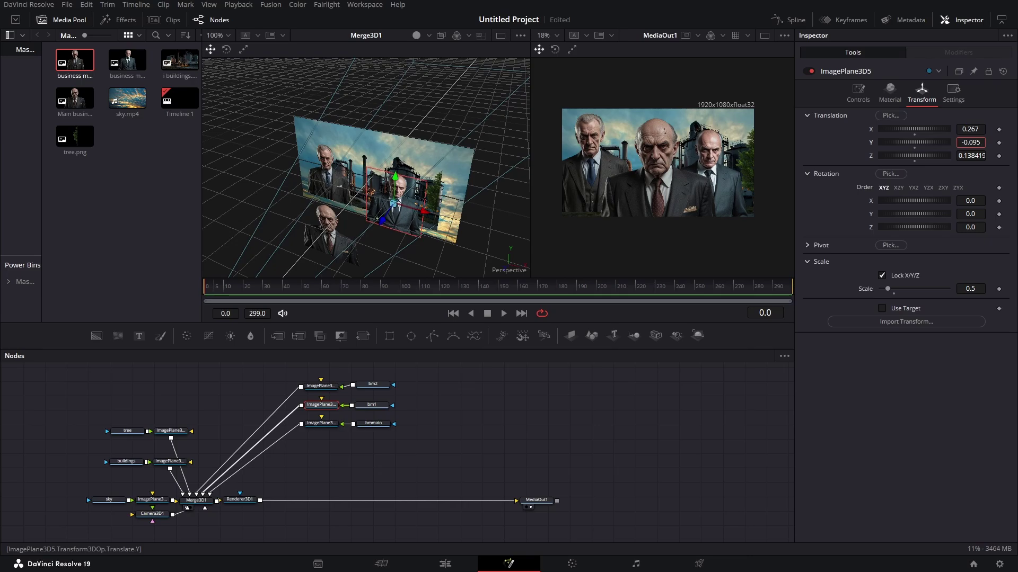
{"action": "left_click", "coordinate": [977, 142]}
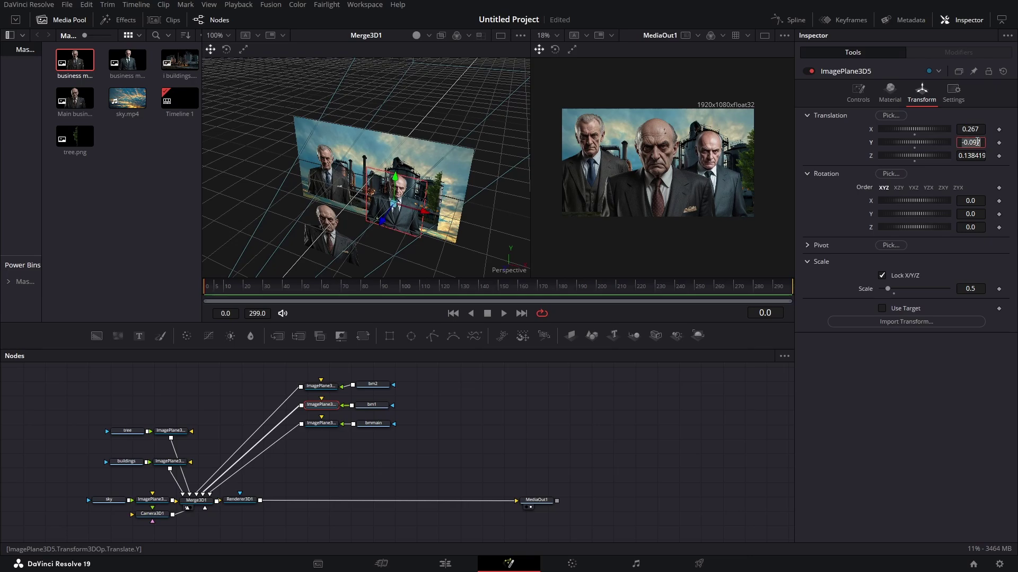
{"action": "type", "text": "-0.1"}
{"action": "key", "text": "Return"}
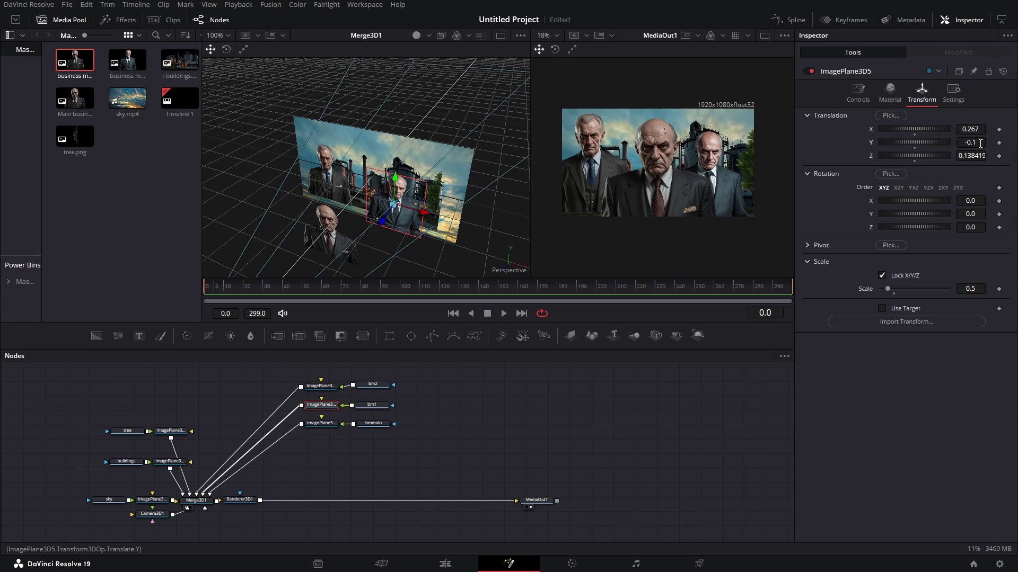
Move the bm2 image plane to X -0.308 and Y -0.1, and adjust its Z depth
{"action": "left_click", "coordinate": [321, 386]}
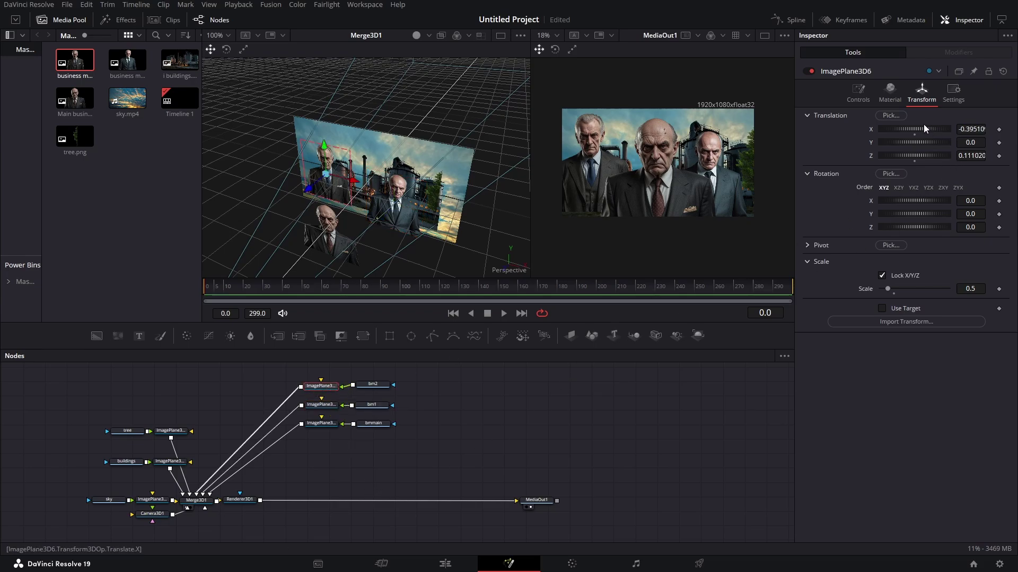
{"action": "left_click_drag", "start_coordinate": [911, 130], "coordinate": [913, 130]}
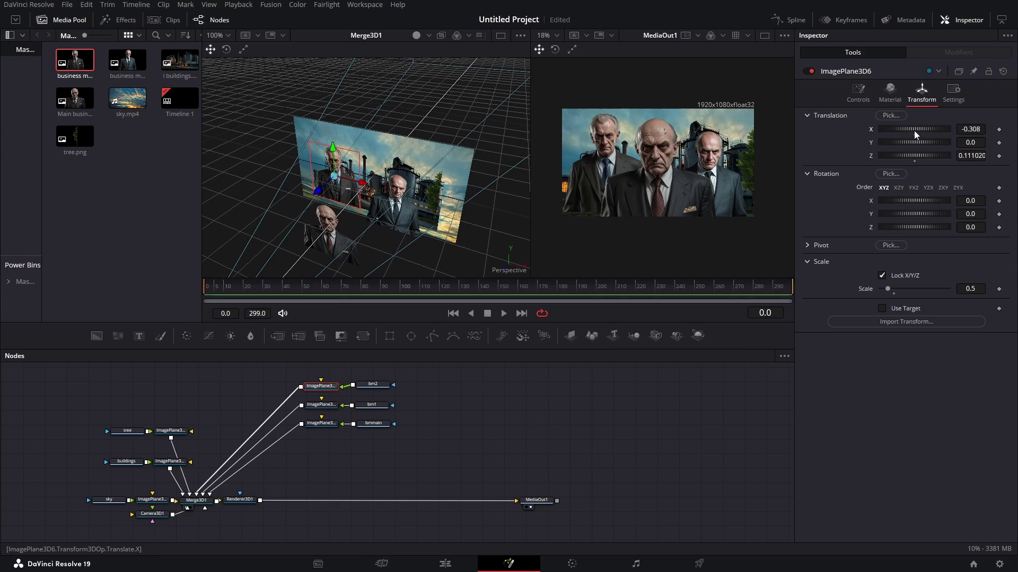
{"action": "left_click", "coordinate": [969, 142]}
{"action": "key", "text": "Tab"}
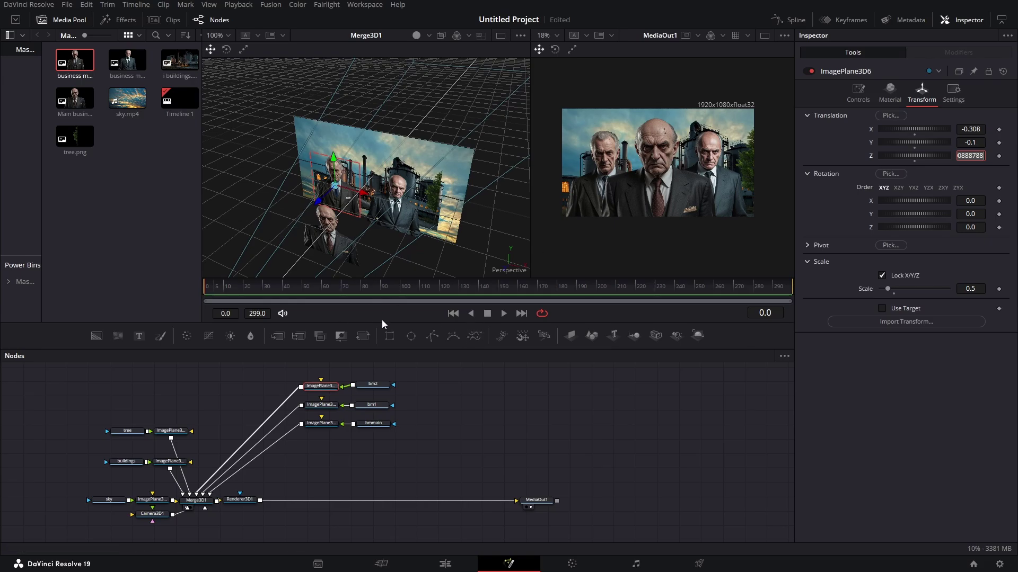
Play the composition briefly to preview the layered scene, and return to frame 0
{"action": "left_click", "coordinate": [504, 313]}
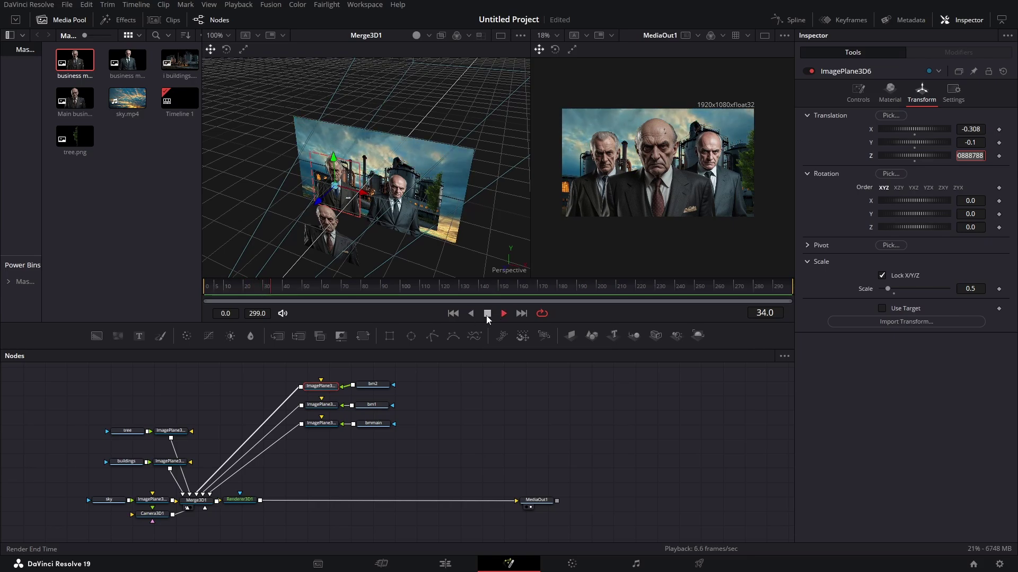
{"action": "left_click", "coordinate": [487, 313]}
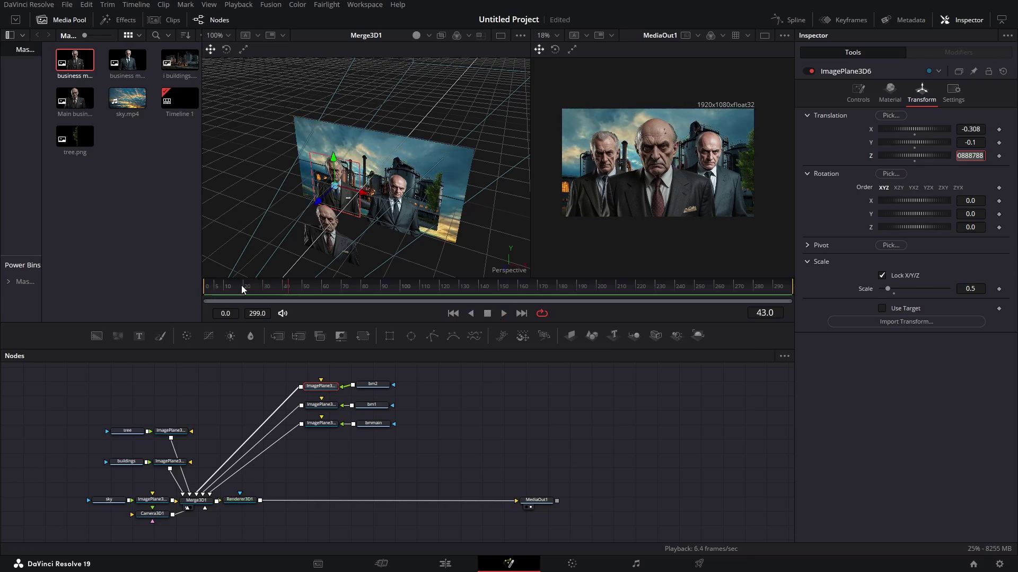
{"action": "left_click_drag", "start_coordinate": [241, 289], "coordinate": [142, 289]}
Move the Camera3D1 node lower in the node graph and add a Transform 3D node between it and Merge3D1
{"action": "left_click_drag", "start_coordinate": [209, 525], "coordinate": [253, 486]}
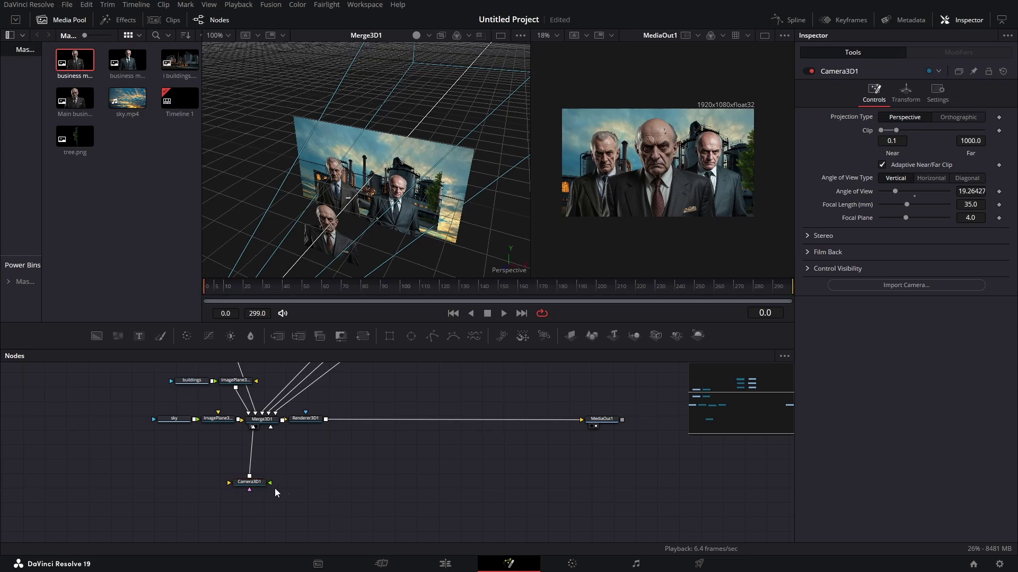
{"action": "left_click", "coordinate": [249, 484]}
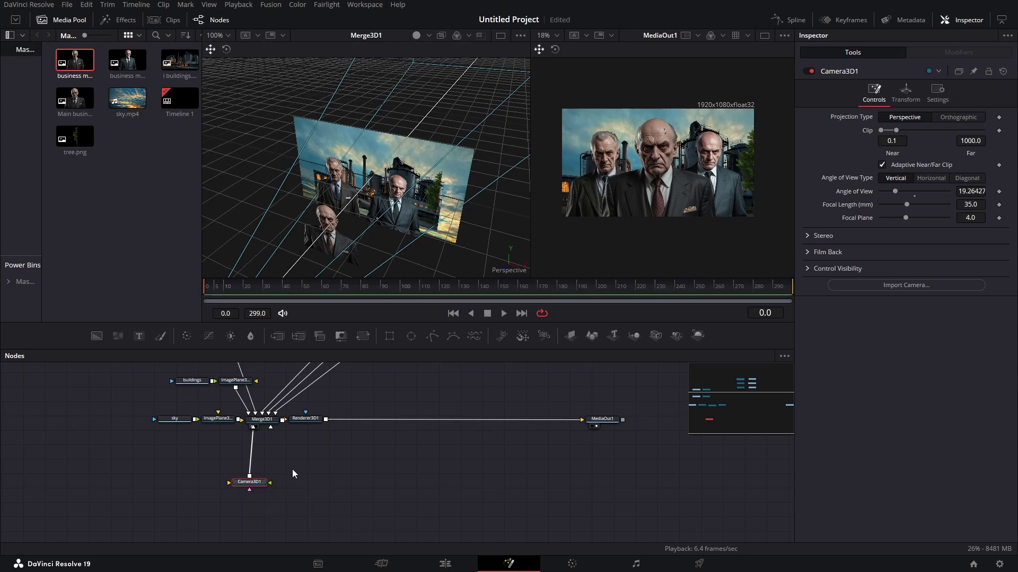
{"action": "key", "text": "shift+space"}
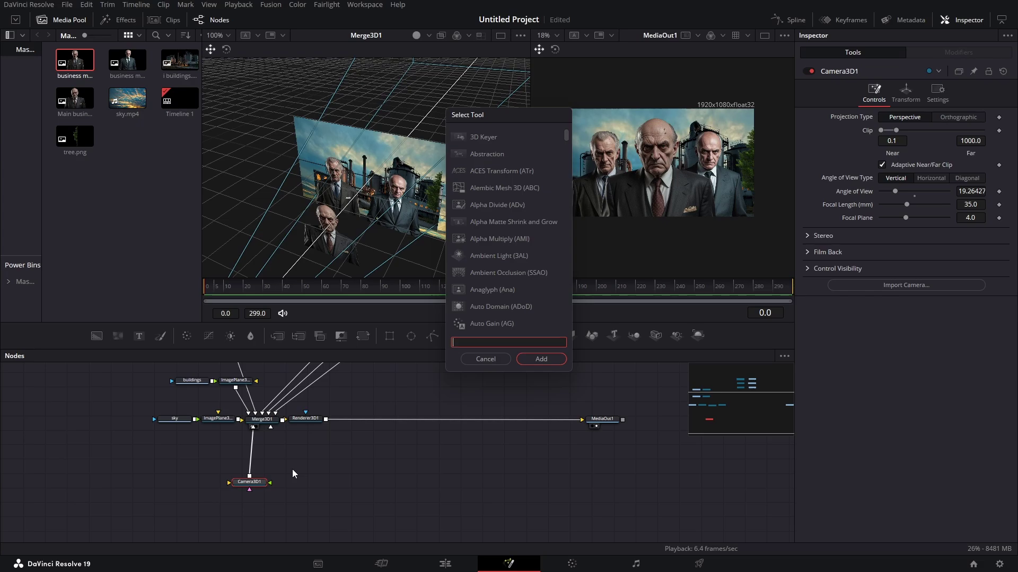
{"action": "type", "text": "trans"}
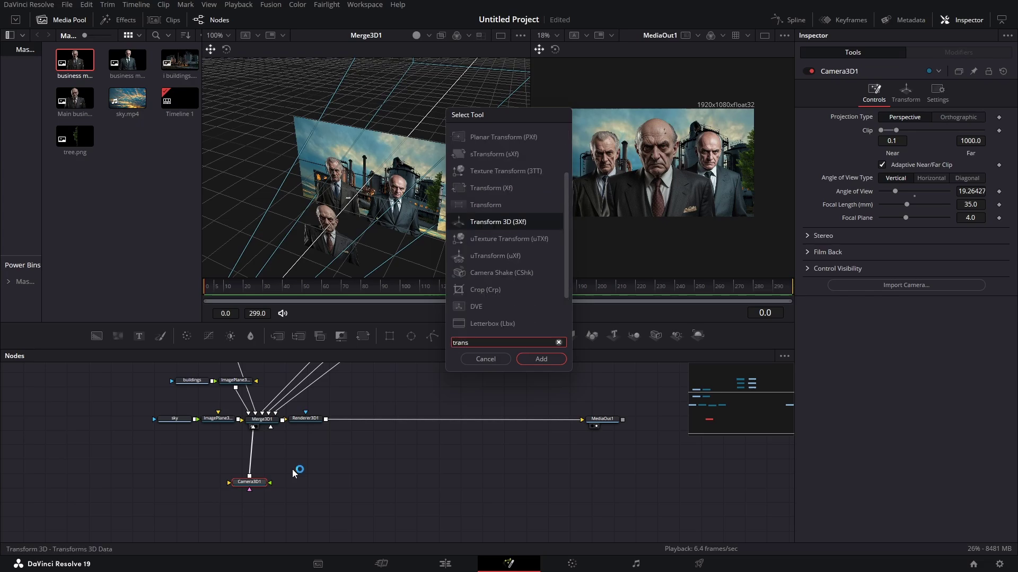
{"action": "key", "text": "Return"}
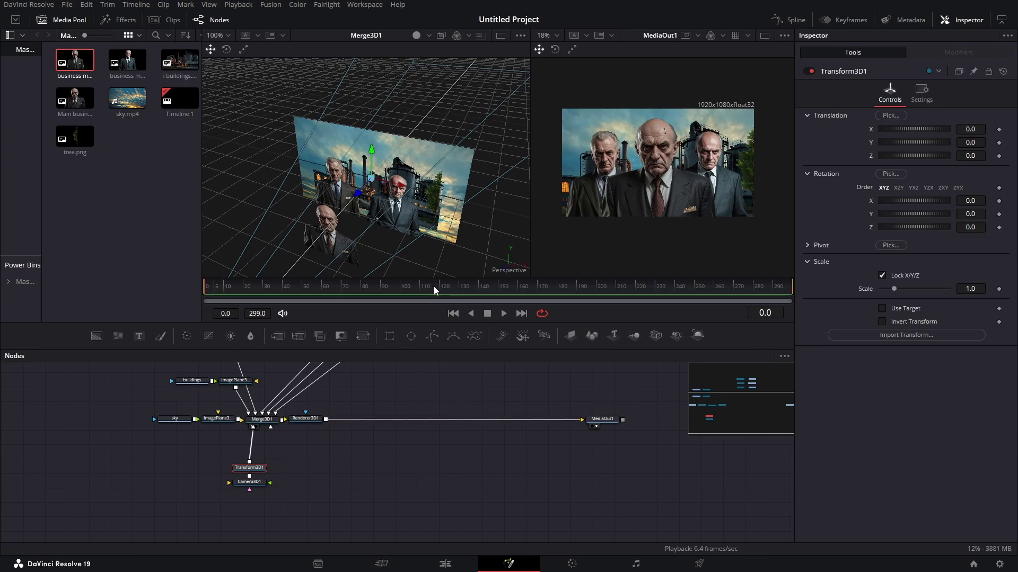
Keyframe the Y and Z translation of Transform3D1 at frame 60 with both values at 0.0
{"action": "left_click", "coordinate": [323, 292]}
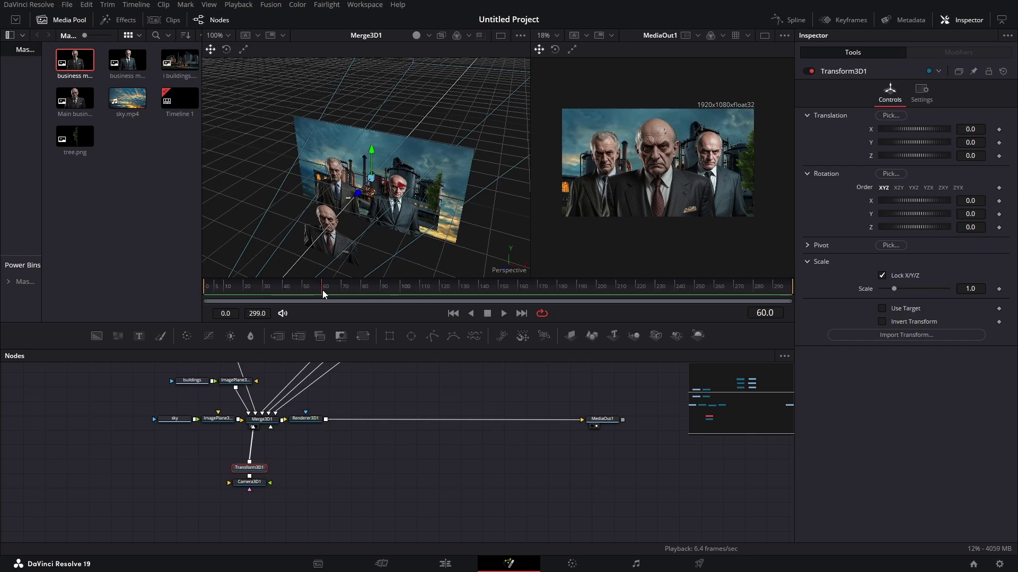
{"action": "left_click", "coordinate": [999, 143]}
{"action": "left_click", "coordinate": [999, 156]}
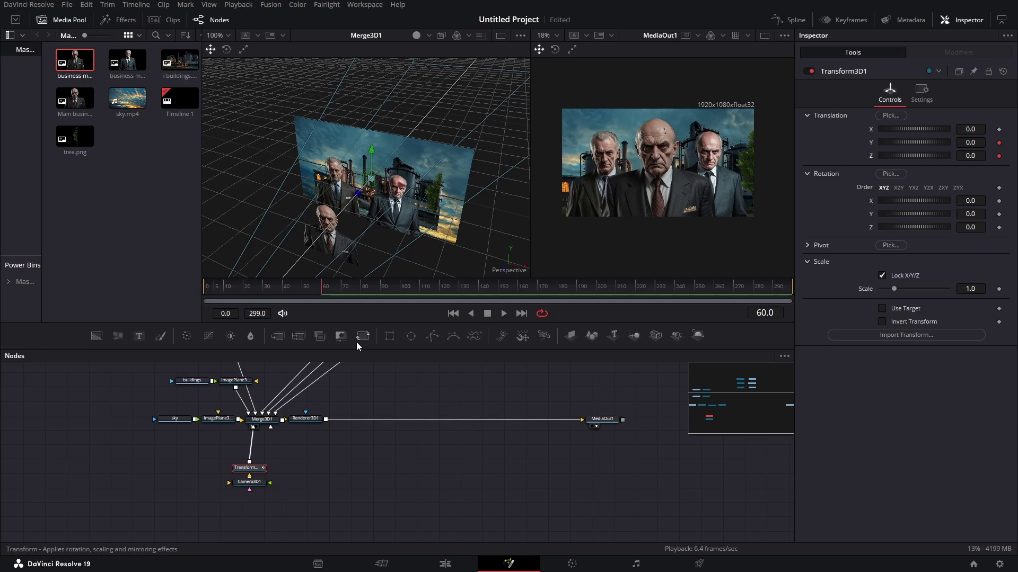
Keyframe Transform3D1 at frame 0 with Y translation 0.087 and Z translation -1.74
{"action": "left_click_drag", "start_coordinate": [320, 291], "coordinate": [154, 296]}
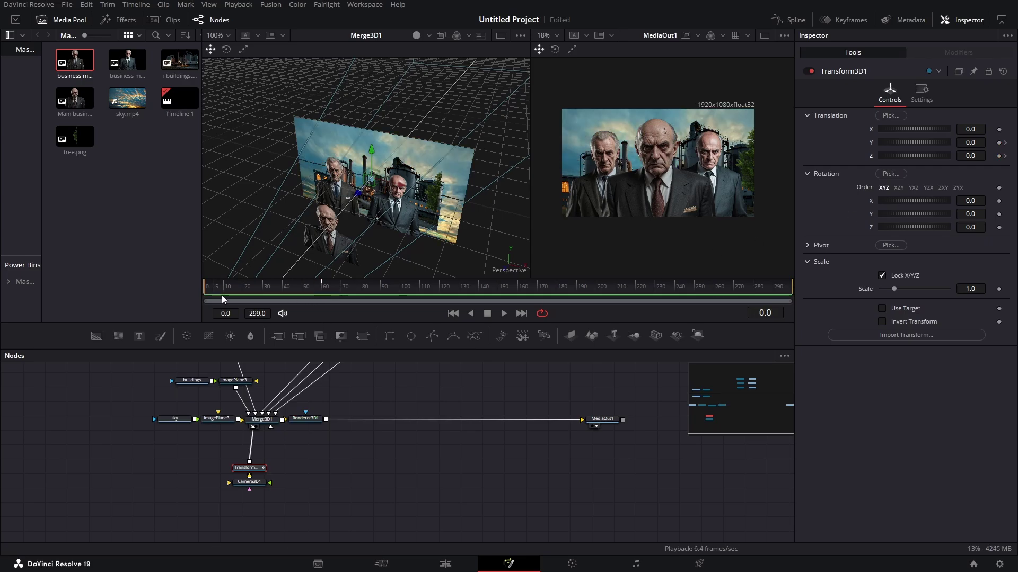
{"action": "left_click", "coordinate": [999, 143]}
{"action": "left_click", "coordinate": [999, 155]}
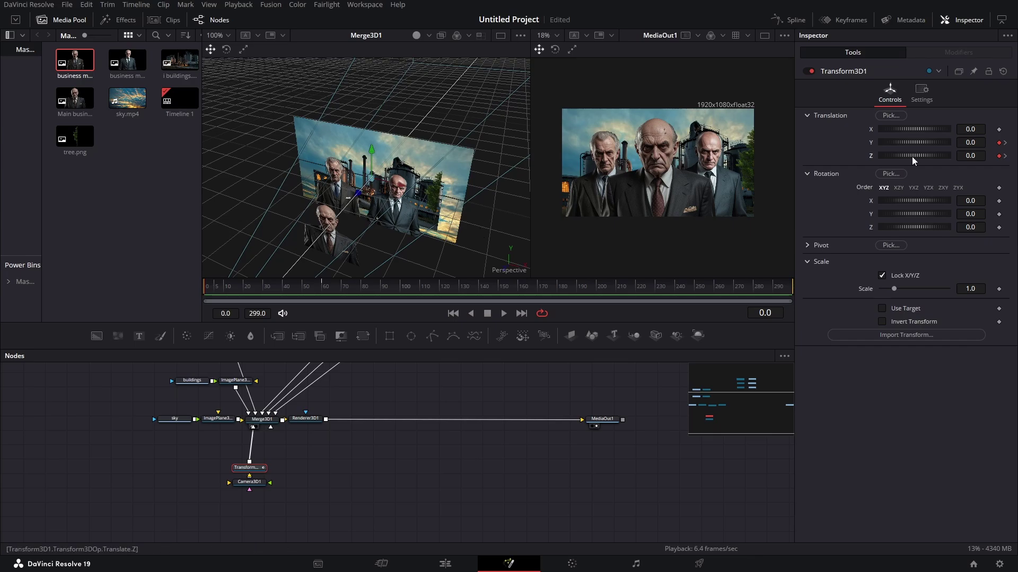
{"action": "left_click_drag", "start_coordinate": [917, 155], "coordinate": [911, 155]}
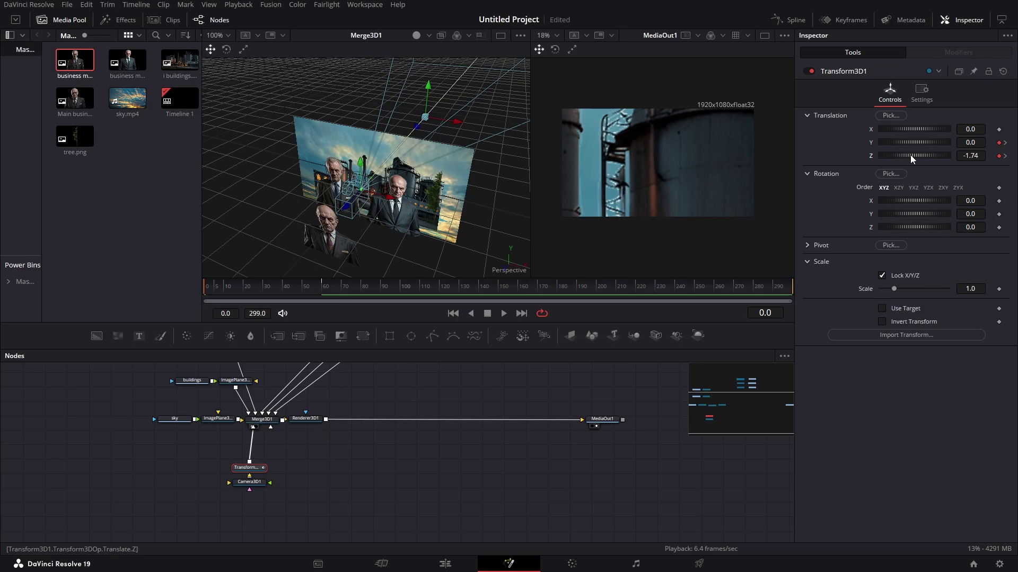
{"action": "left_click_drag", "start_coordinate": [940, 143], "coordinate": [938, 144]}
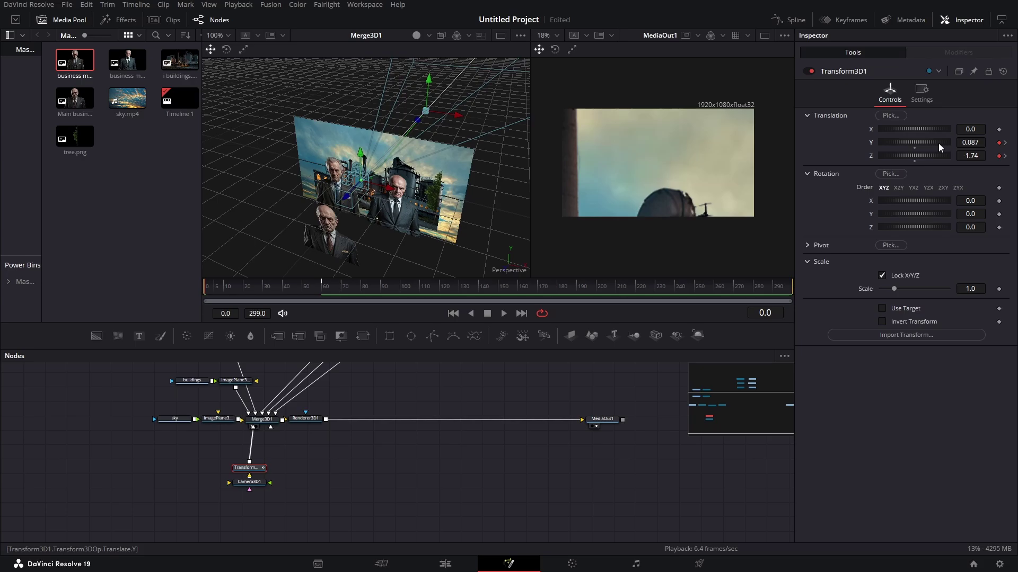
Play back the camera move and park the playhead at frame 60
{"action": "left_click", "coordinate": [503, 313]}
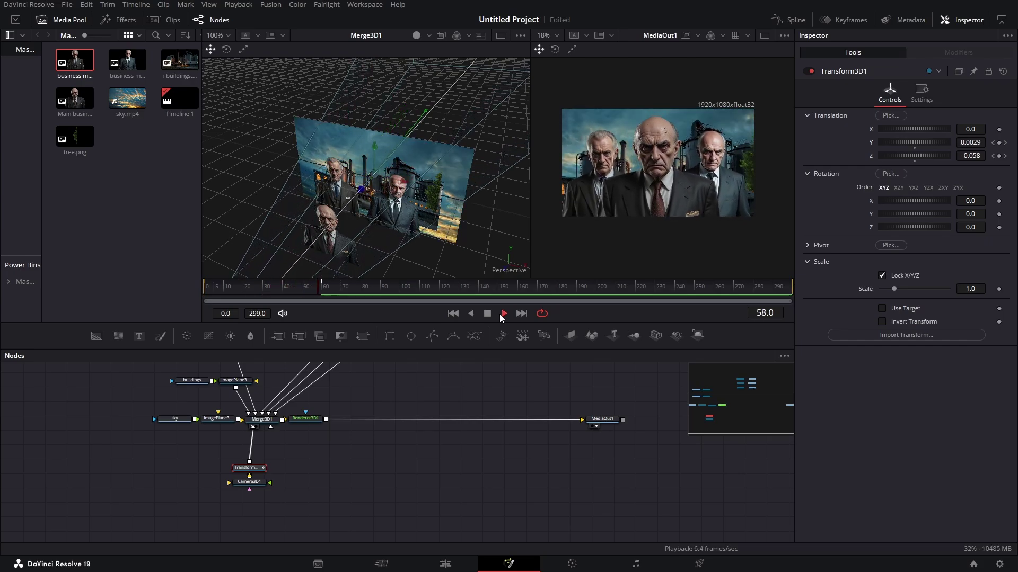
{"action": "left_click", "coordinate": [487, 314]}
{"action": "left_click_drag", "start_coordinate": [328, 290], "coordinate": [323, 293]}
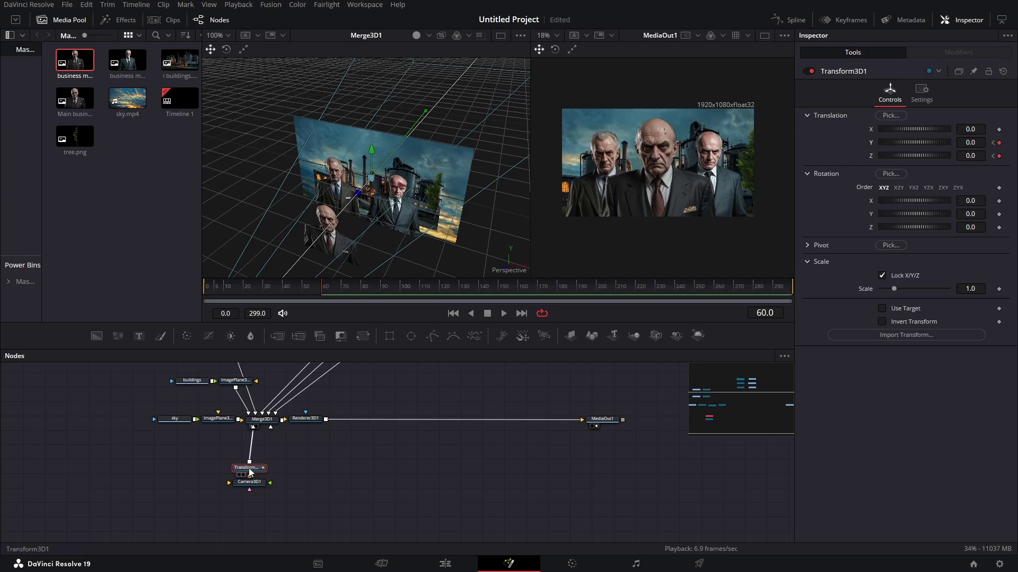
Show Transform3D1's Y and Z Offset curves in the Spline editor and fit them to the view
{"action": "left_click", "coordinate": [785, 20]}
{"action": "left_click", "coordinate": [414, 383]}
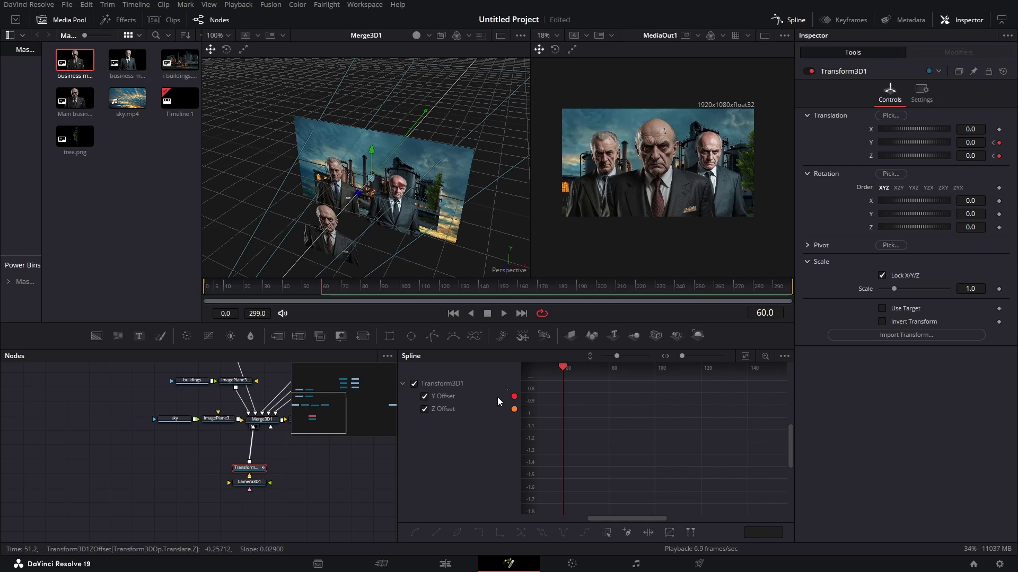
{"action": "left_click", "coordinate": [745, 356]}
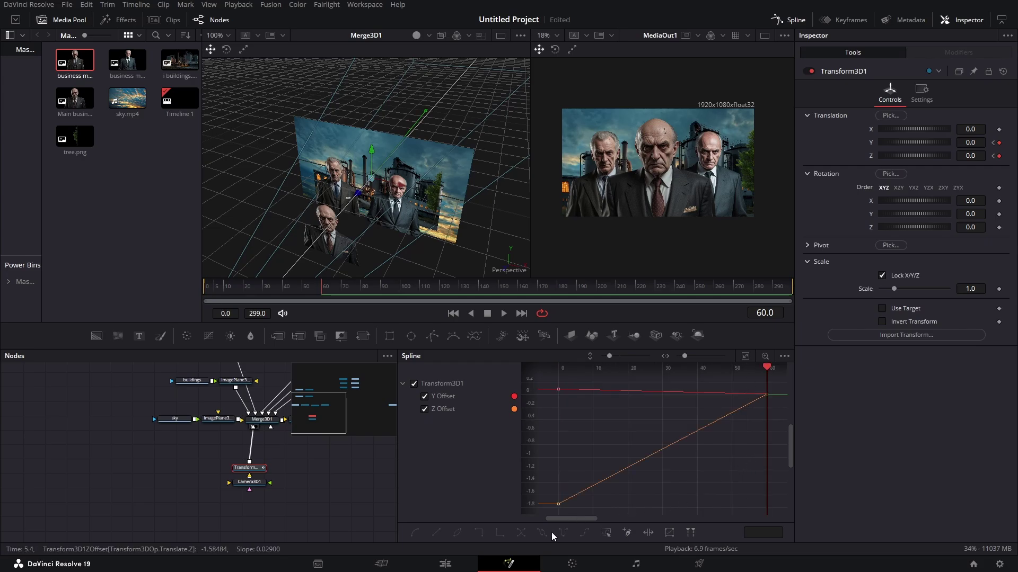
Smooth all keyframes of the Y and Z Offset curves, set Ease In to 100, and check the result at frame 0
{"action": "left_click", "coordinate": [606, 534]}
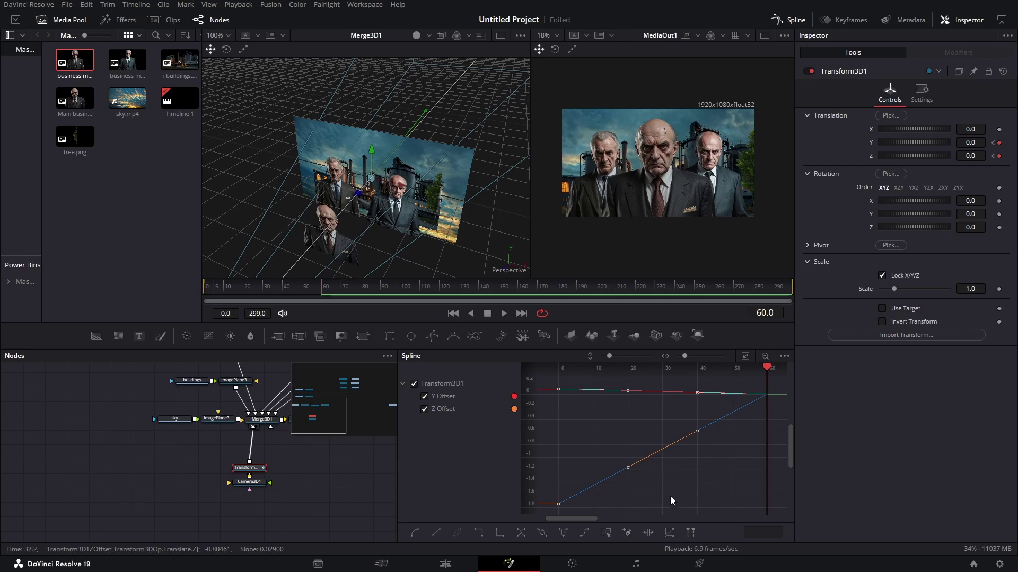
{"action": "key", "text": "s"}
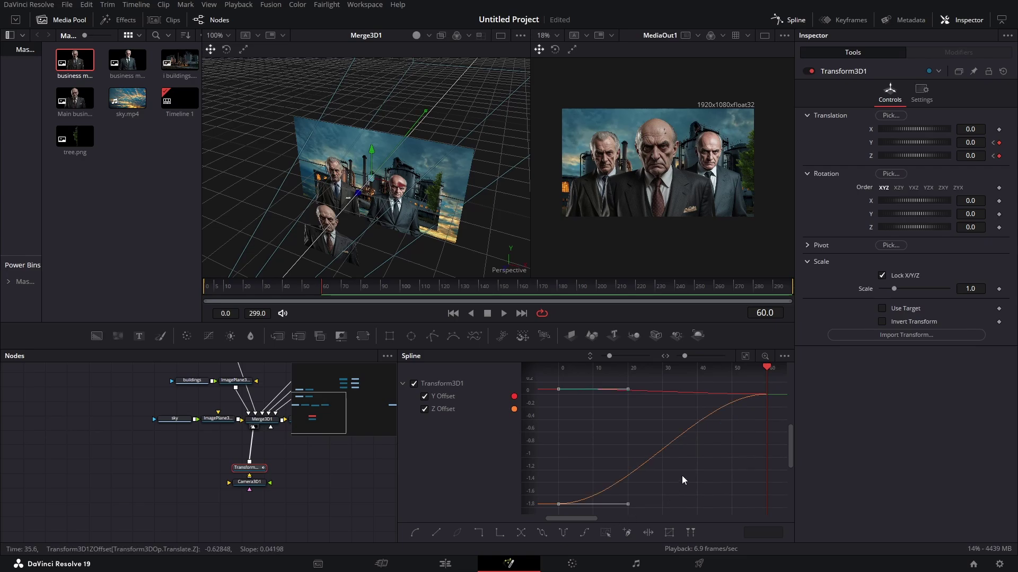
{"action": "key", "text": "t"}
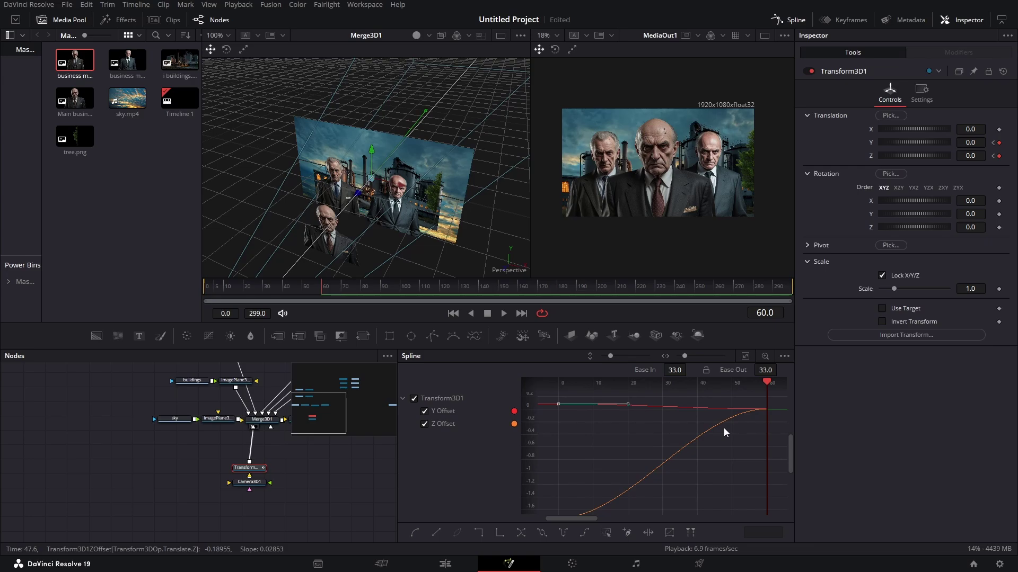
{"action": "left_click_drag", "start_coordinate": [650, 372], "coordinate": [691, 370]}
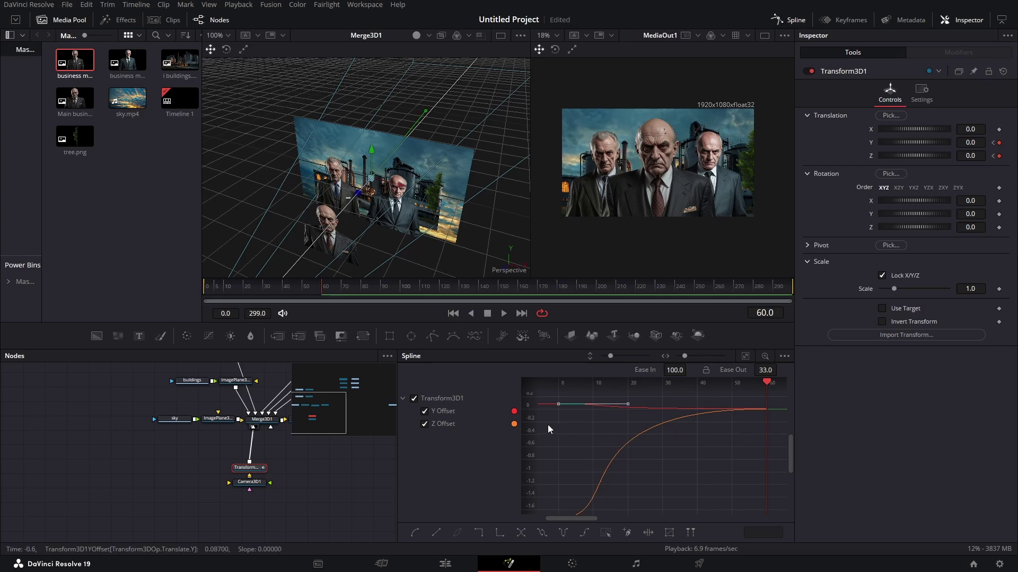
{"action": "left_click_drag", "start_coordinate": [318, 293], "coordinate": [164, 290]}
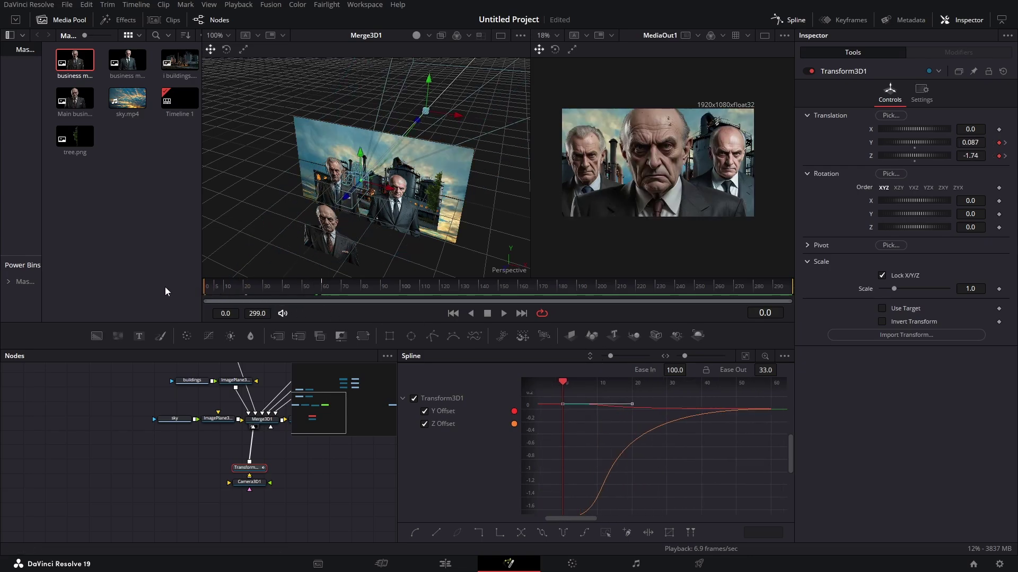
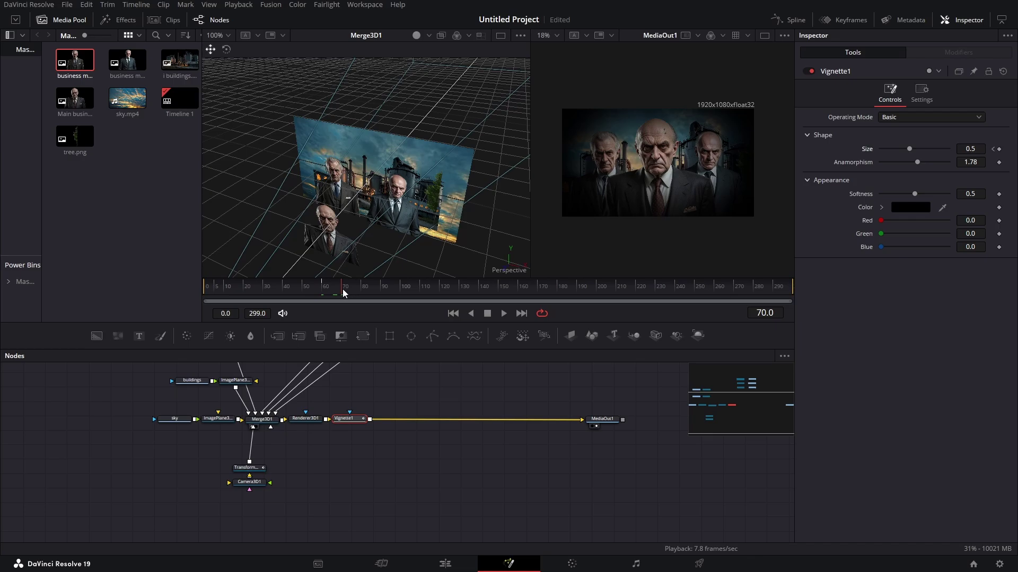
Keyframe the Vignette1 size at frame 70 and raise it to about 0.645
{"action": "left_click", "coordinate": [999, 149]}
{"action": "left_click_drag", "start_coordinate": [971, 149], "coordinate": [980, 149]}
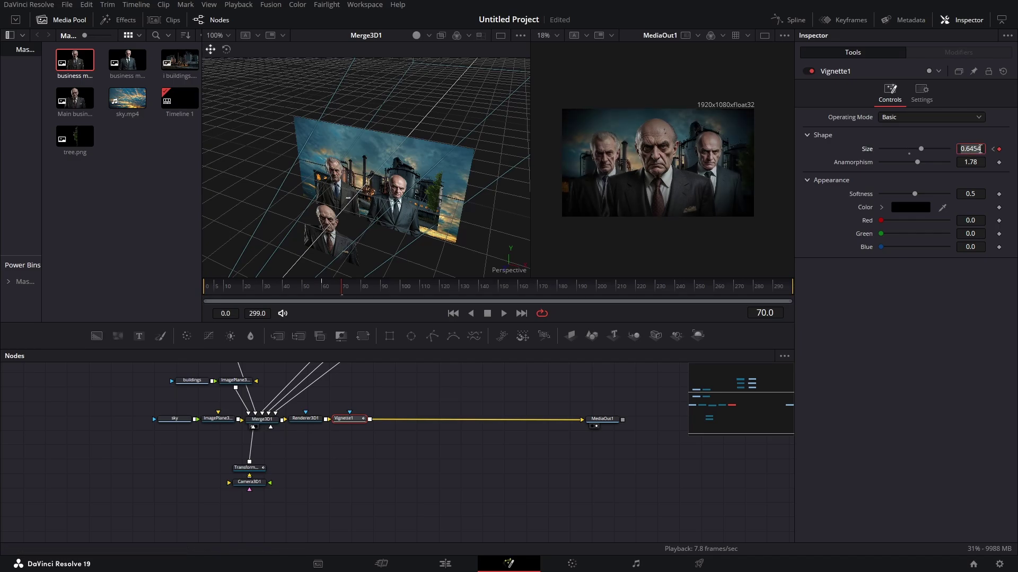
Set Vignette1's size to 0.65 at frame 70 and 1.0 at frame 60, and play back the vignette change
{"action": "type", "text": "0.65"}
{"action": "key", "text": "Tab"}
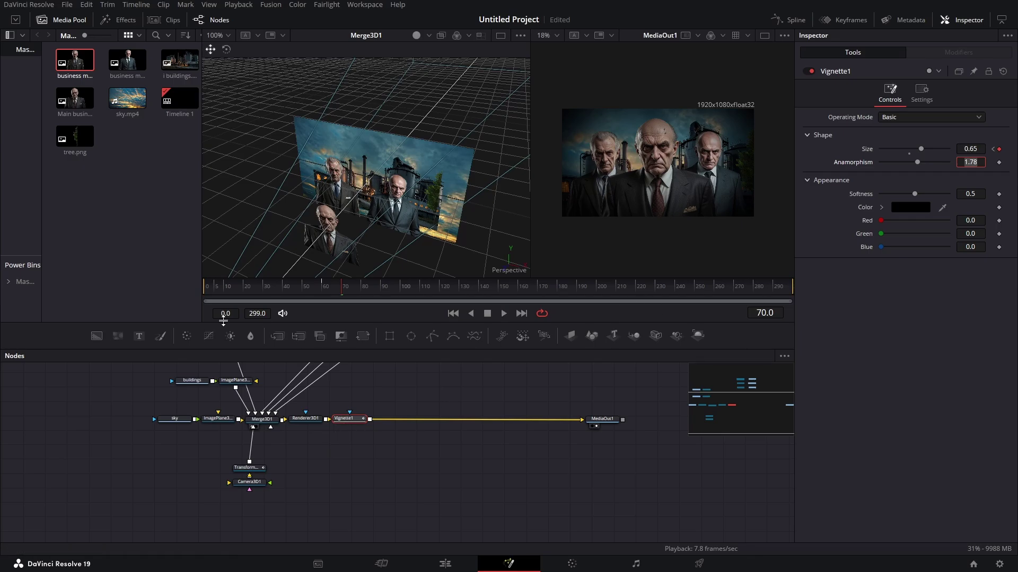
{"action": "left_click_drag", "start_coordinate": [344, 289], "coordinate": [325, 288]}
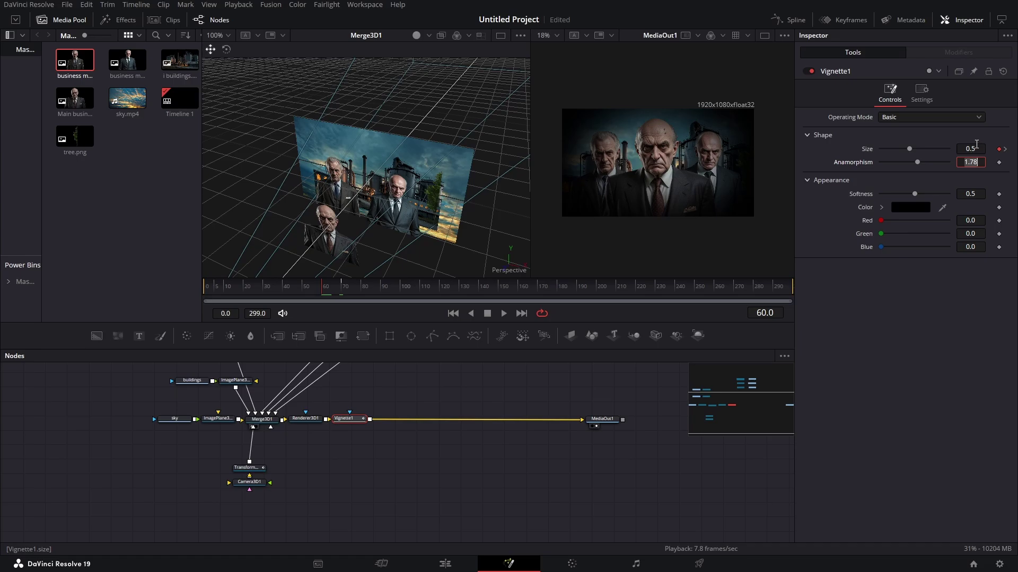
{"action": "left_click_drag", "start_coordinate": [910, 148], "coordinate": [948, 148]}
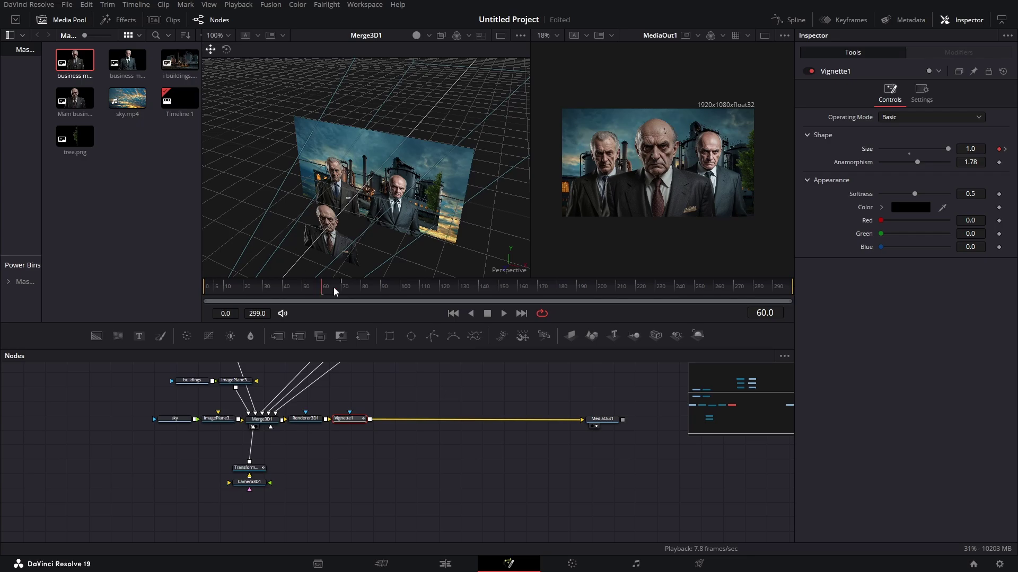
{"action": "key", "text": "space"}
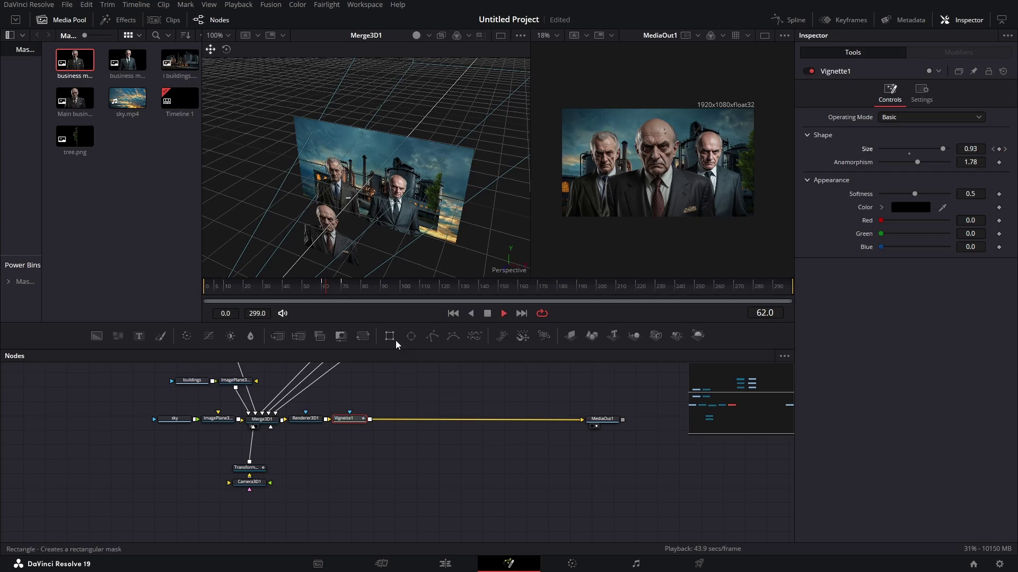
{"action": "key", "text": "space"}
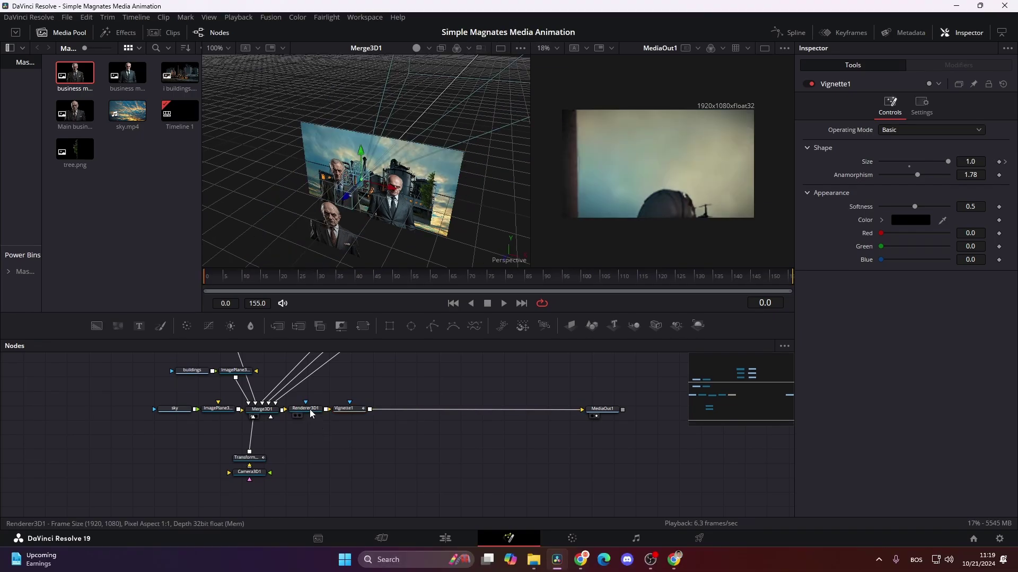
Enable motion blur on Renderer3D1 with quality 3 and shutter angle 210, and scrub from frame 0 to frame 62 to check it
{"action": "left_click", "coordinate": [310, 411]}
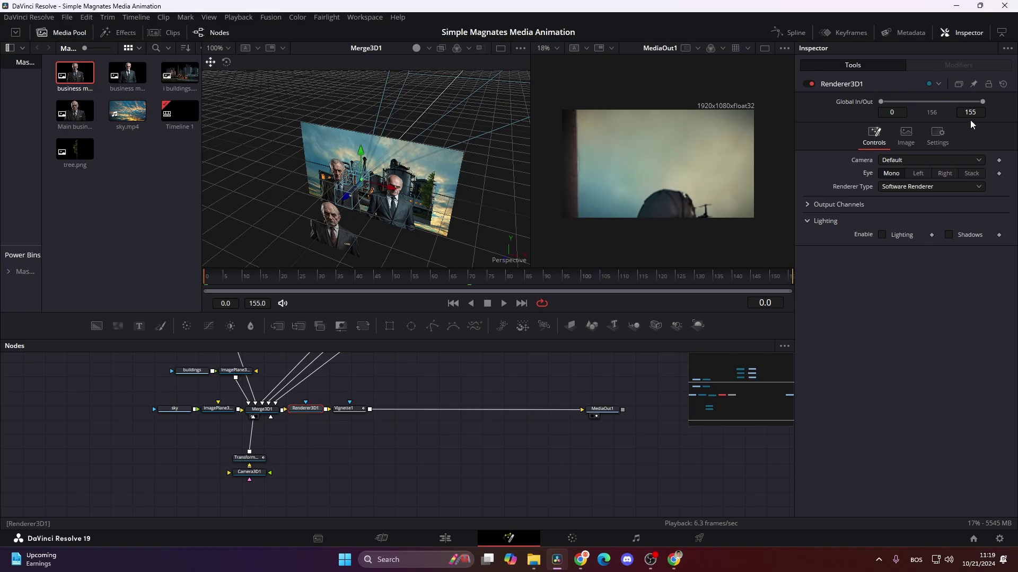
{"action": "left_click", "coordinate": [939, 134]}
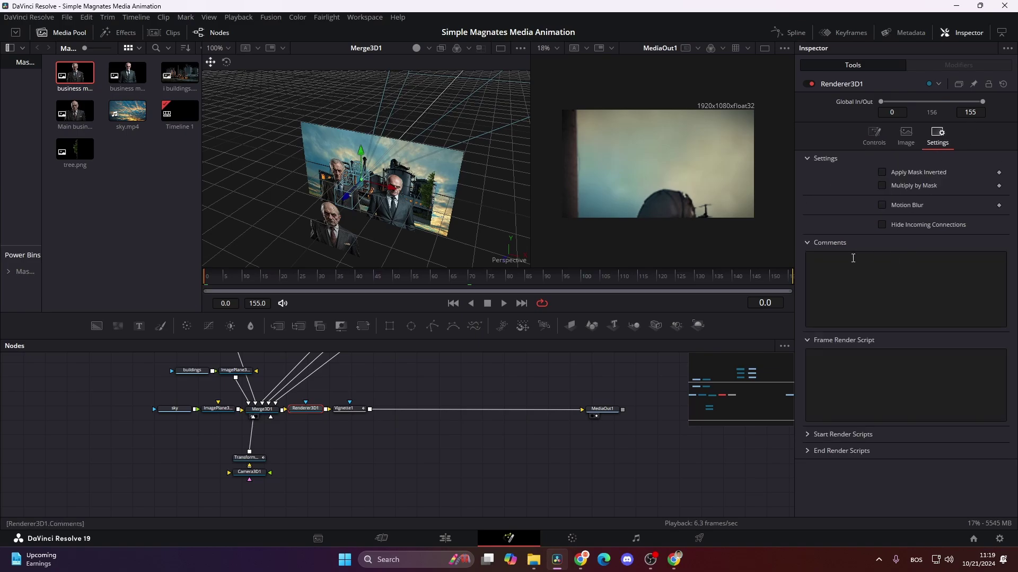
{"action": "left_click", "coordinate": [881, 205]}
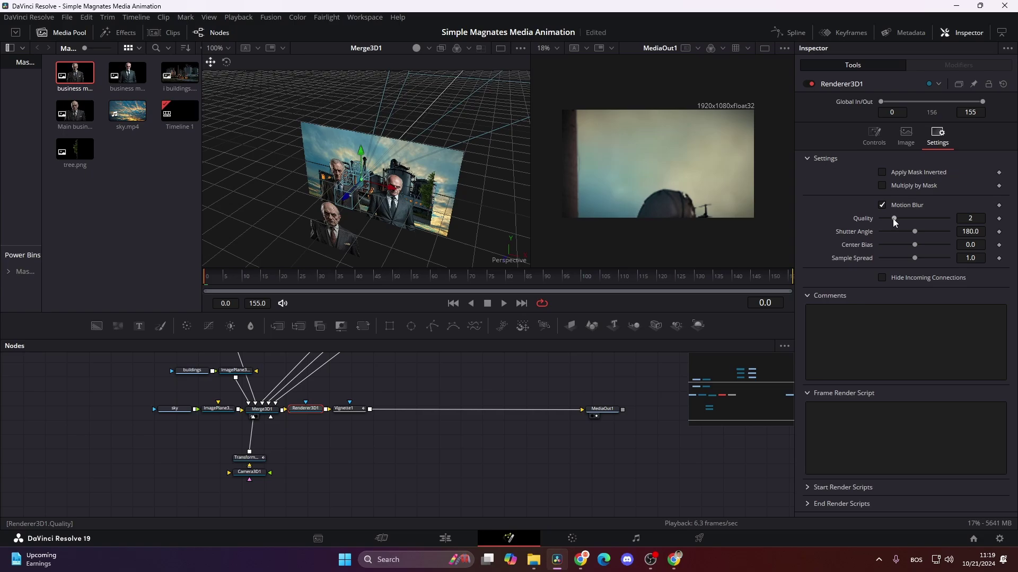
{"action": "left_click_drag", "start_coordinate": [895, 221], "coordinate": [921, 235]}
{"action": "left_click", "coordinate": [980, 231]}
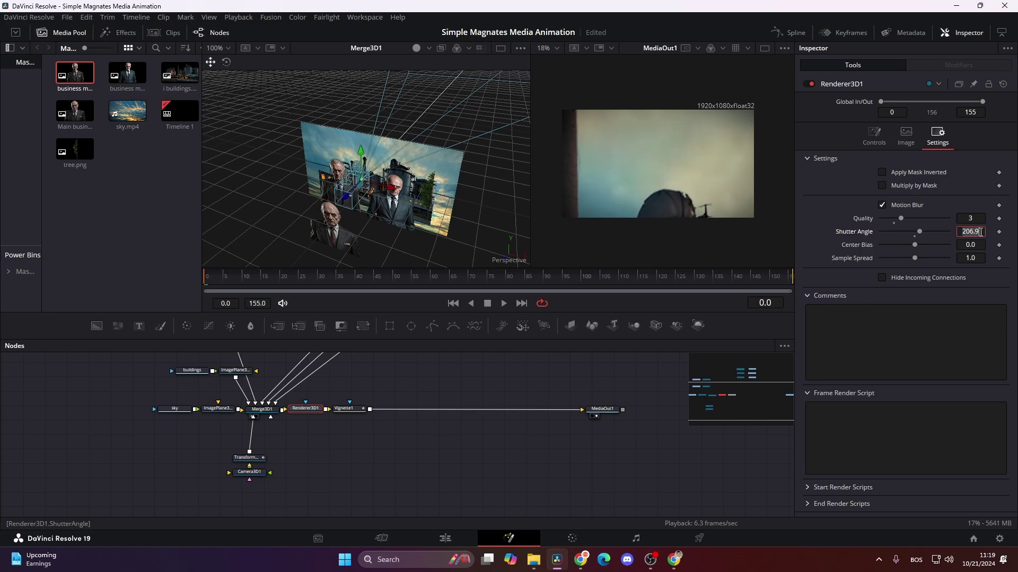
{"action": "type", "text": "210"}
{"action": "key", "text": "Tab"}
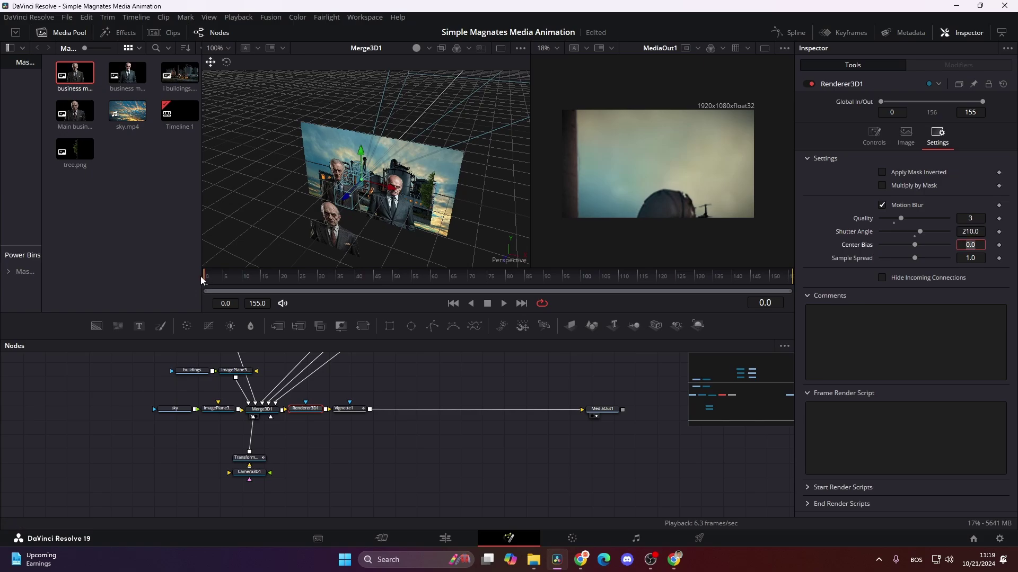
{"action": "left_click_drag", "start_coordinate": [207, 278], "coordinate": [437, 294]}
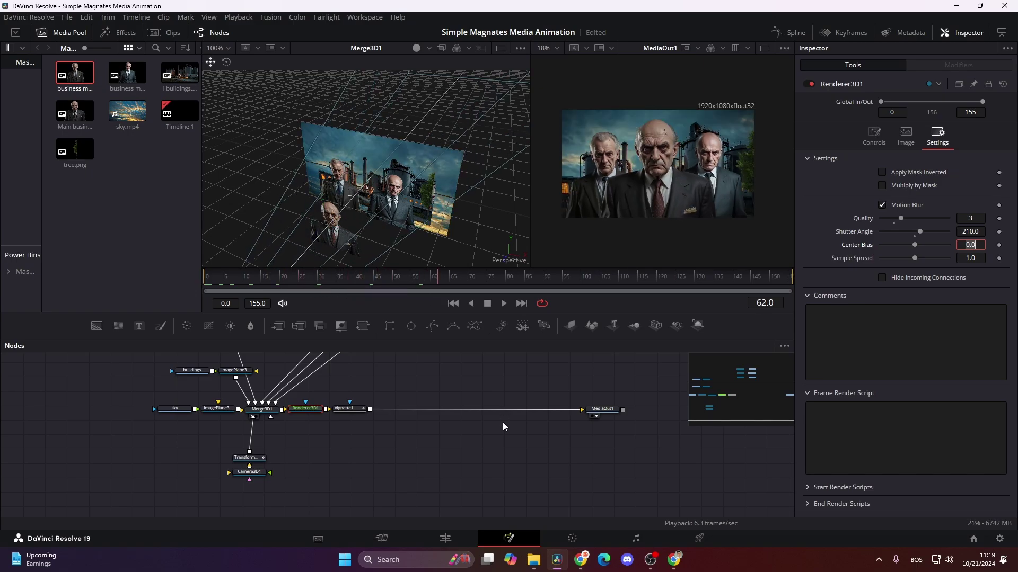